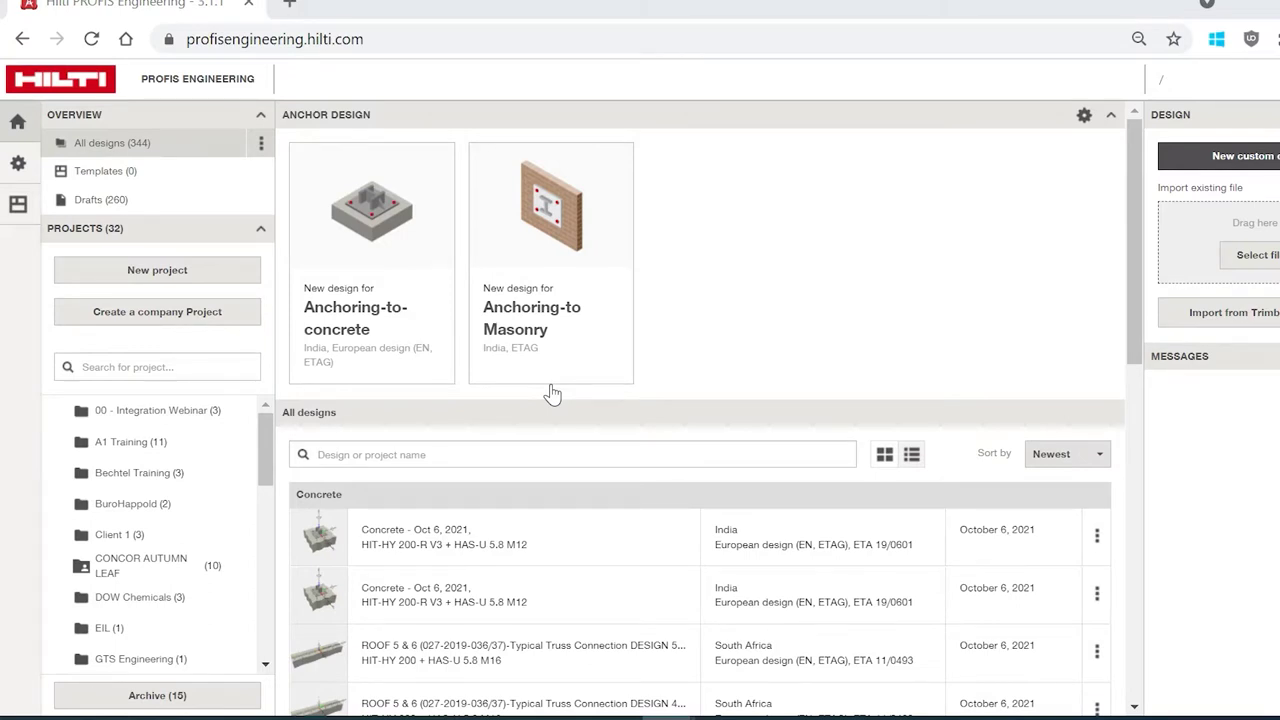
# Step: Start a new anchoring-to-concrete design and show the full list of application categories in the Application Builder
pyautogui.click(408, 320)
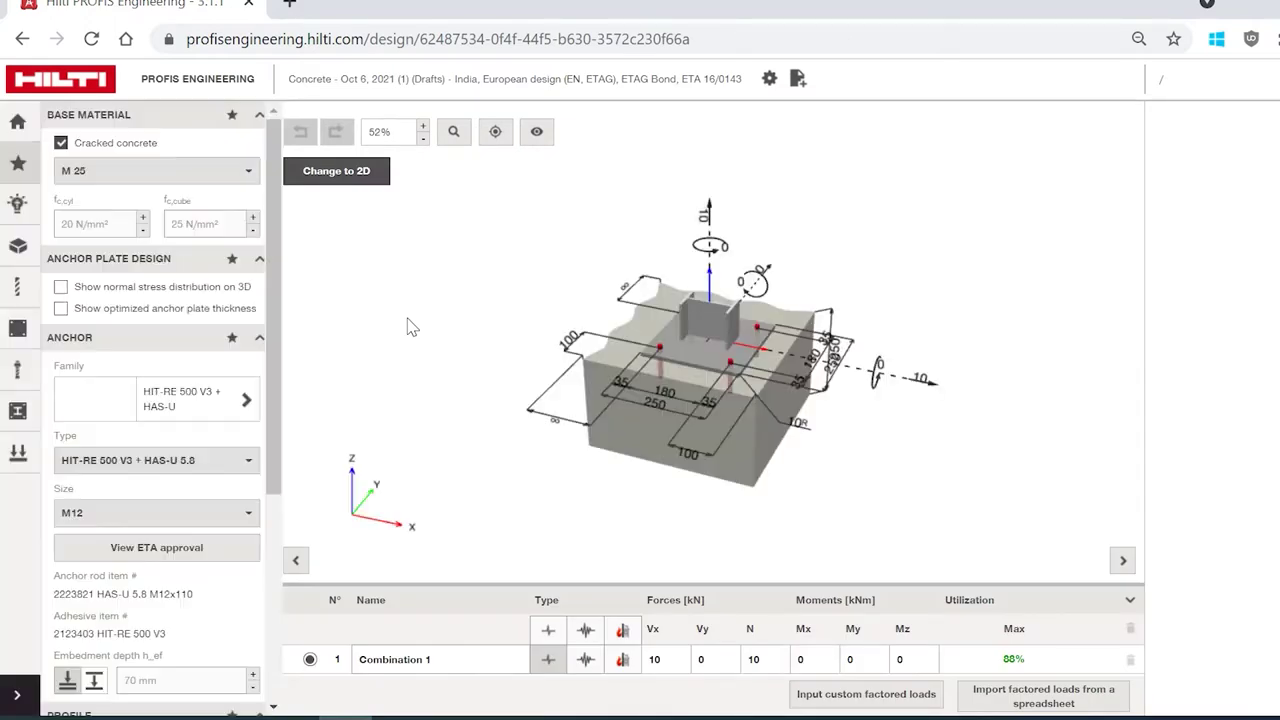
pyautogui.click(18, 203)
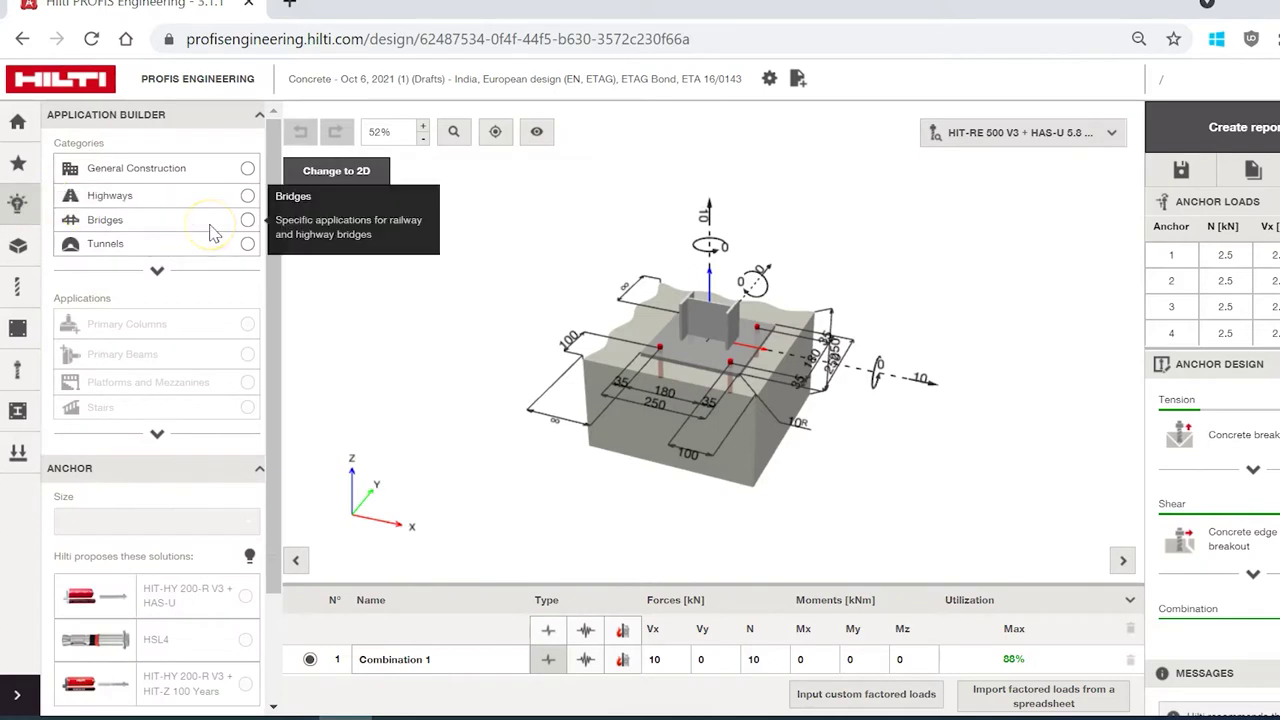
pyautogui.click(160, 272)
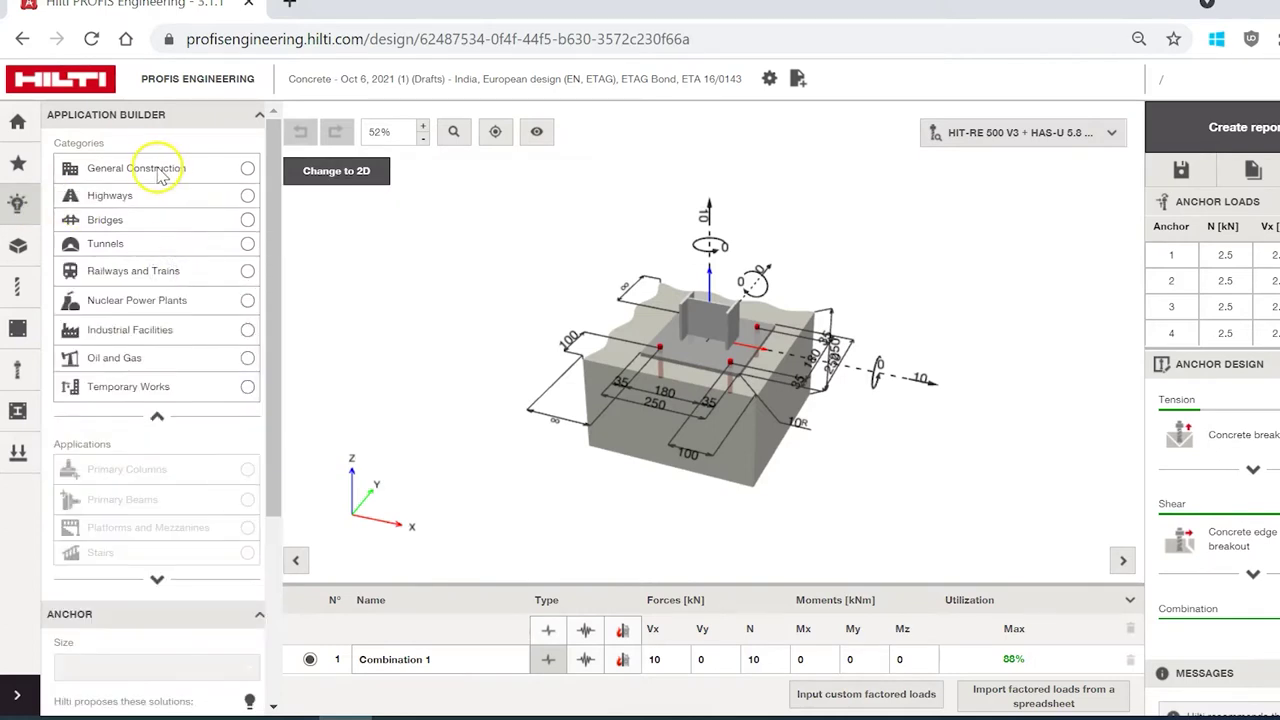
# Step: Choose General Construction as the application category
pyautogui.click(205, 360)
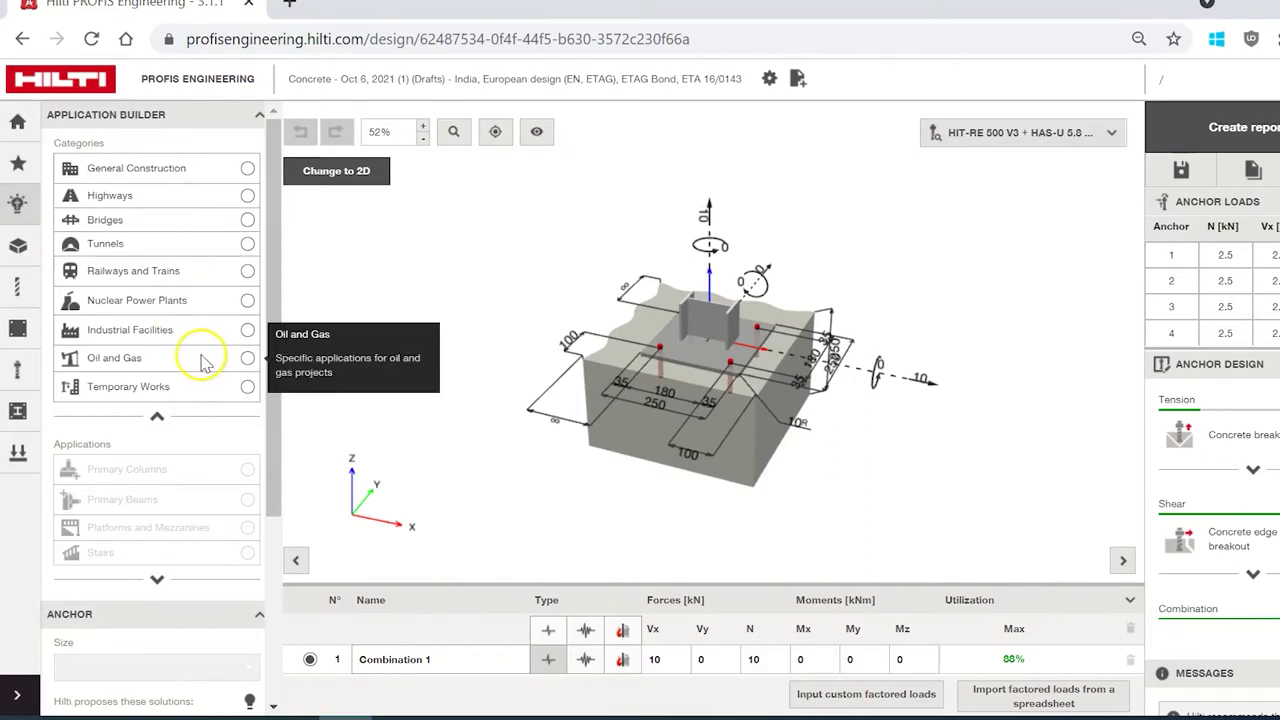
pyautogui.click(166, 248)
pyautogui.click(162, 210)
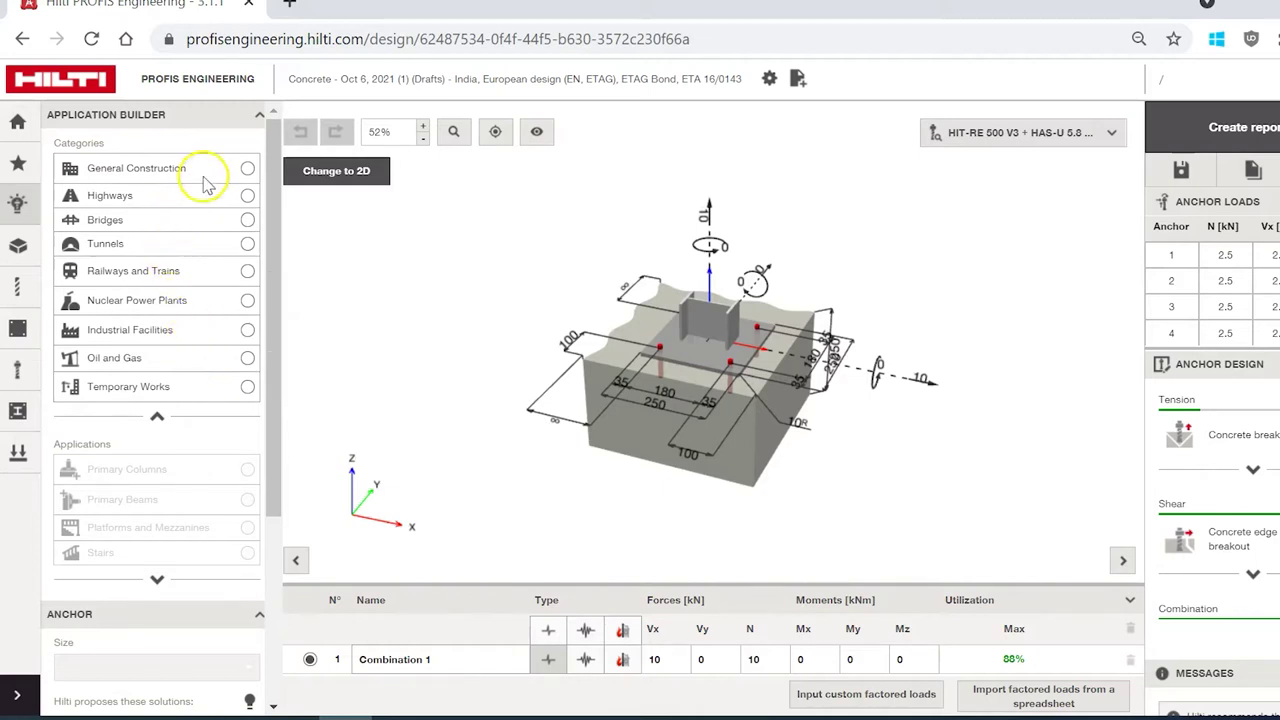
pyautogui.moveTo(193, 176)
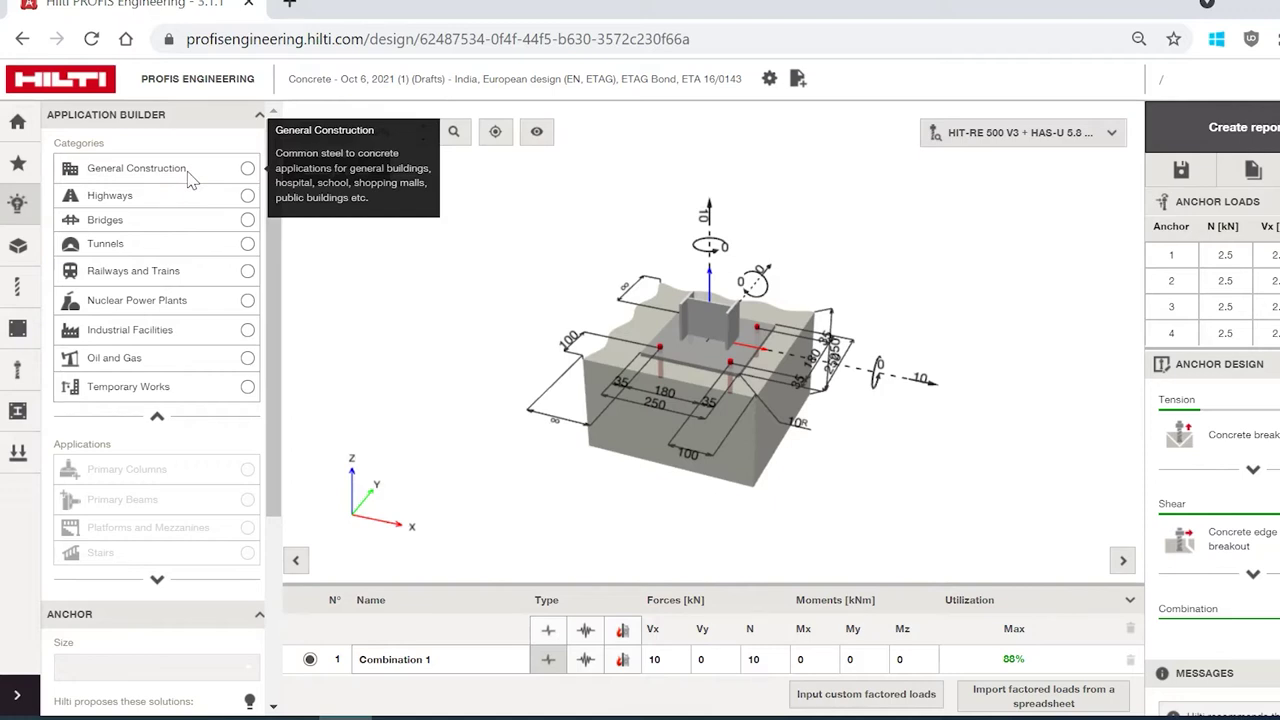
pyautogui.click(240, 177)
pyautogui.click(250, 174)
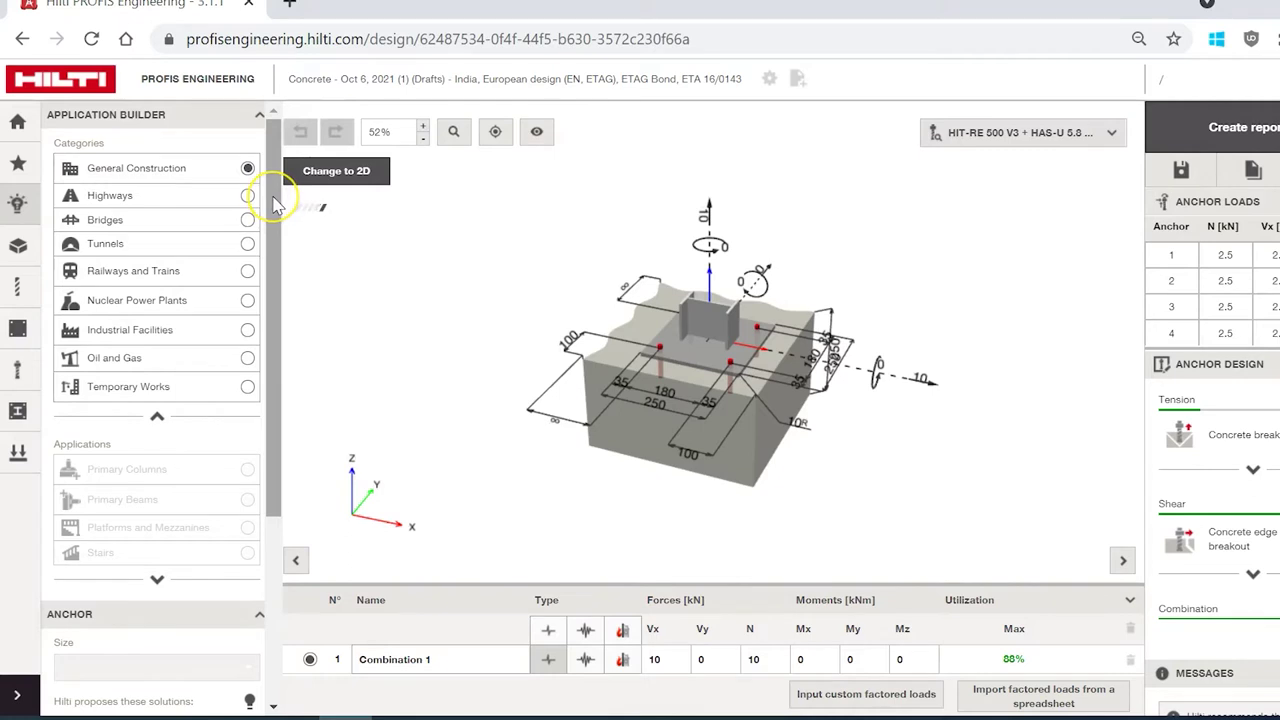
# Step: Show all applications for the chosen category and select Primary Columns
pyautogui.moveTo(273, 212); pyautogui.dragTo(276, 318)
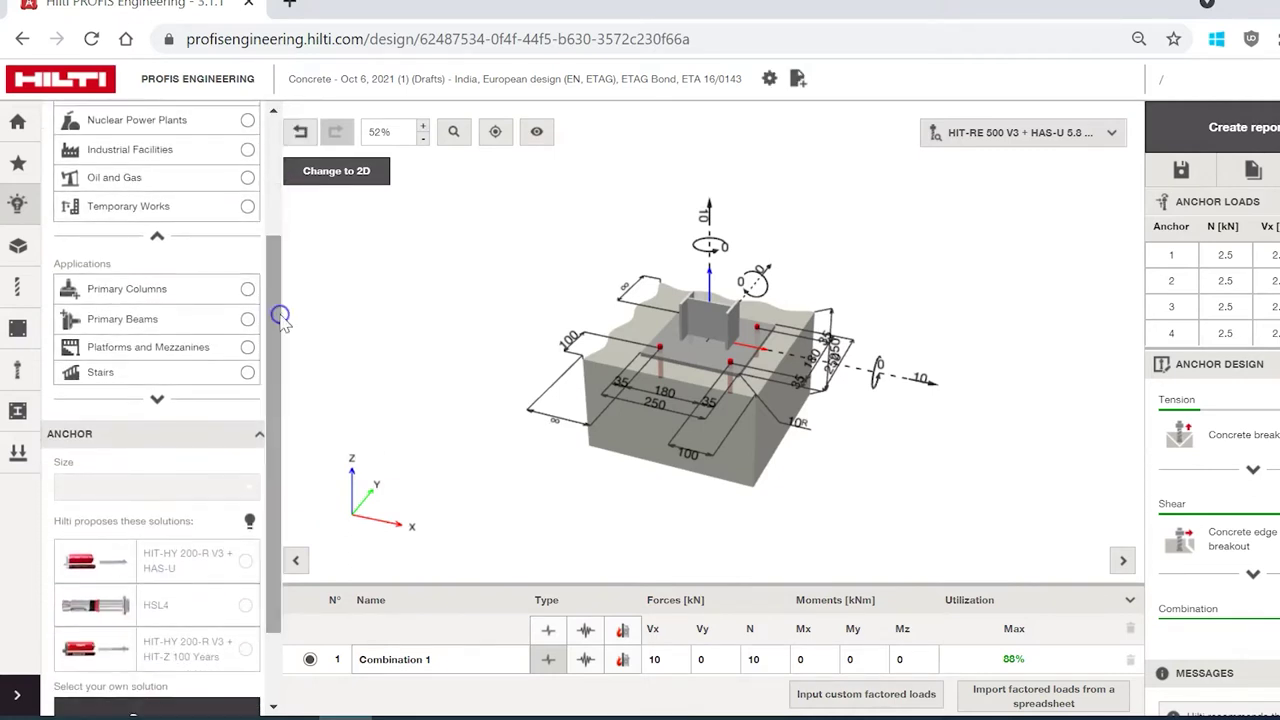
pyautogui.click(160, 398)
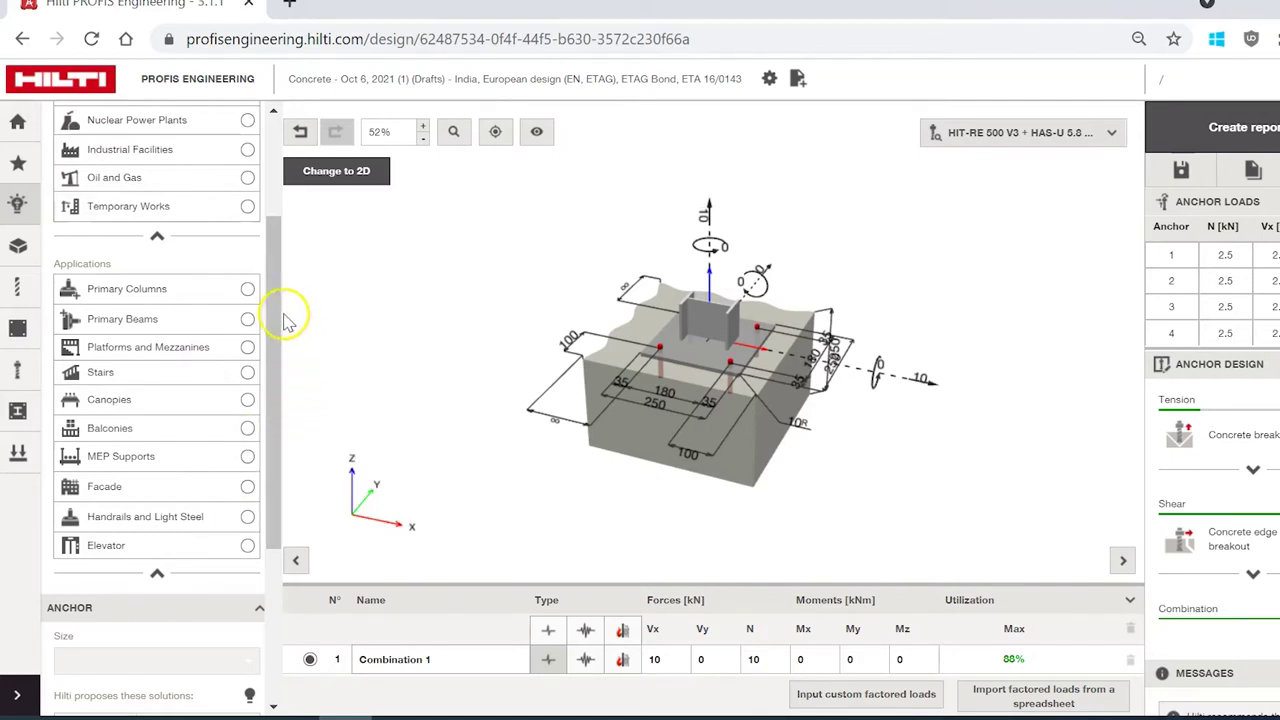
pyautogui.click(248, 289)
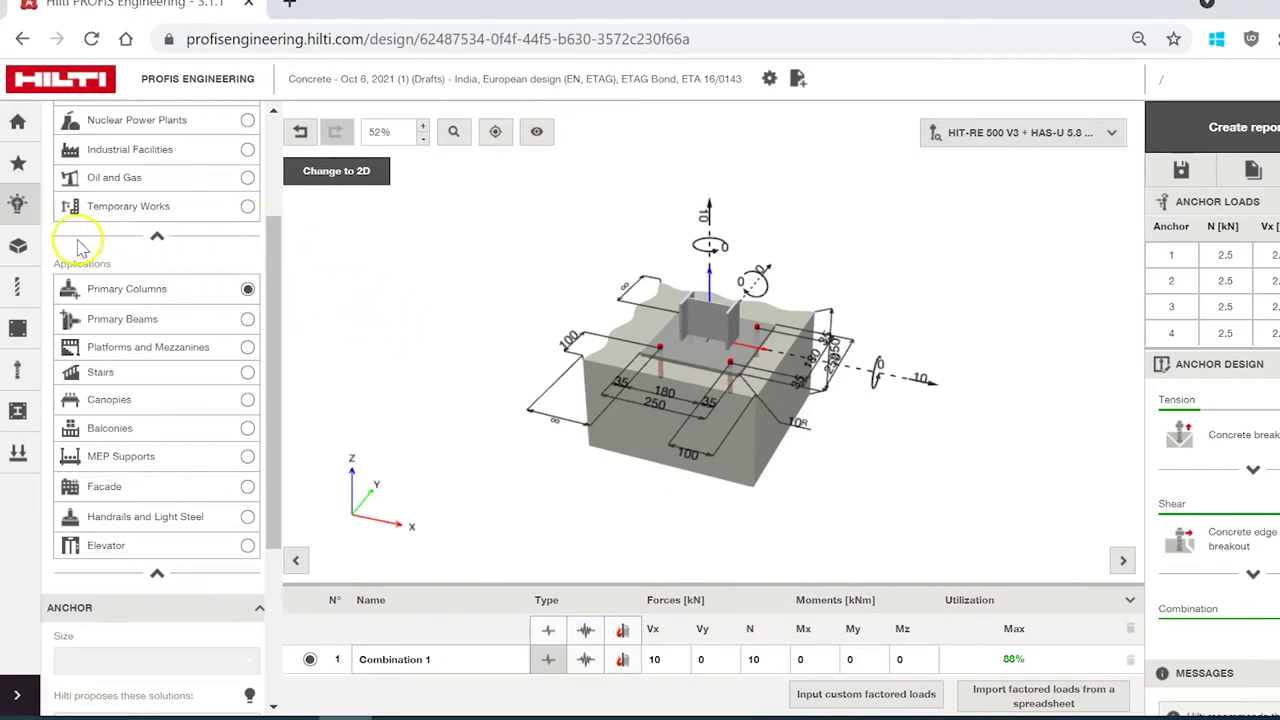
# Step: Set the base material's concrete grade to M 30
pyautogui.click(30, 248)
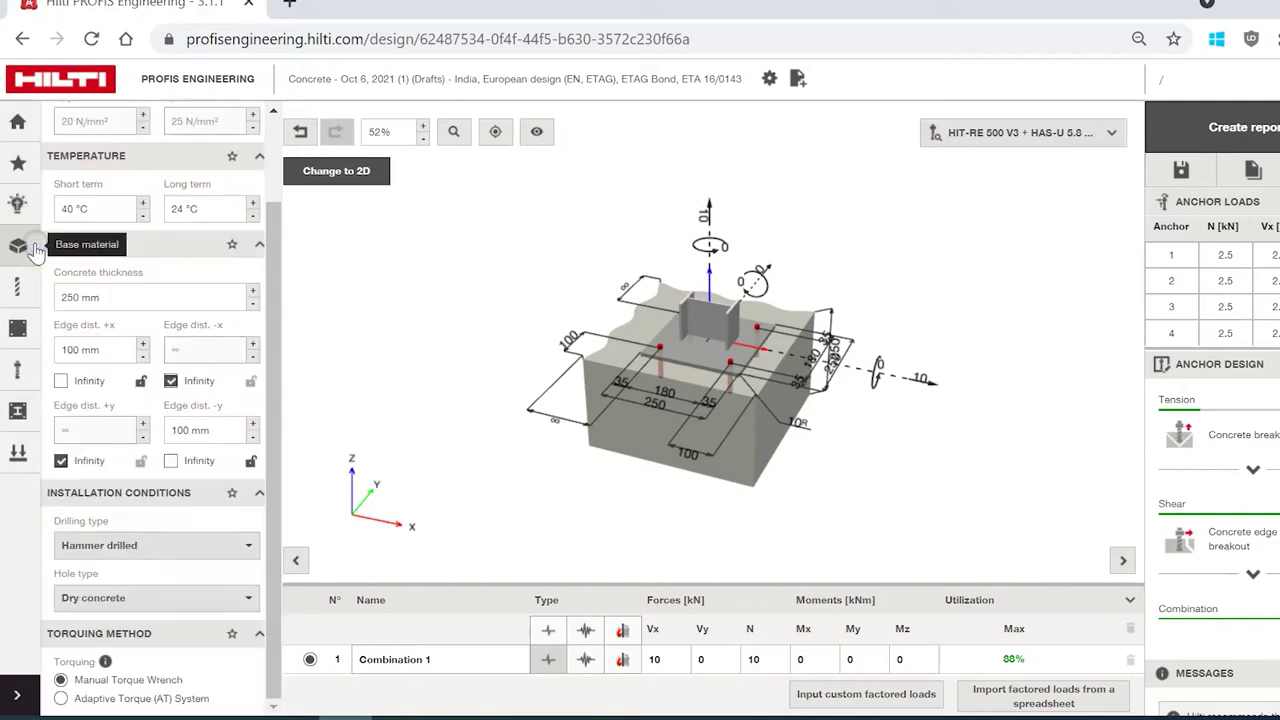
pyautogui.scroll(2, 277, 294)
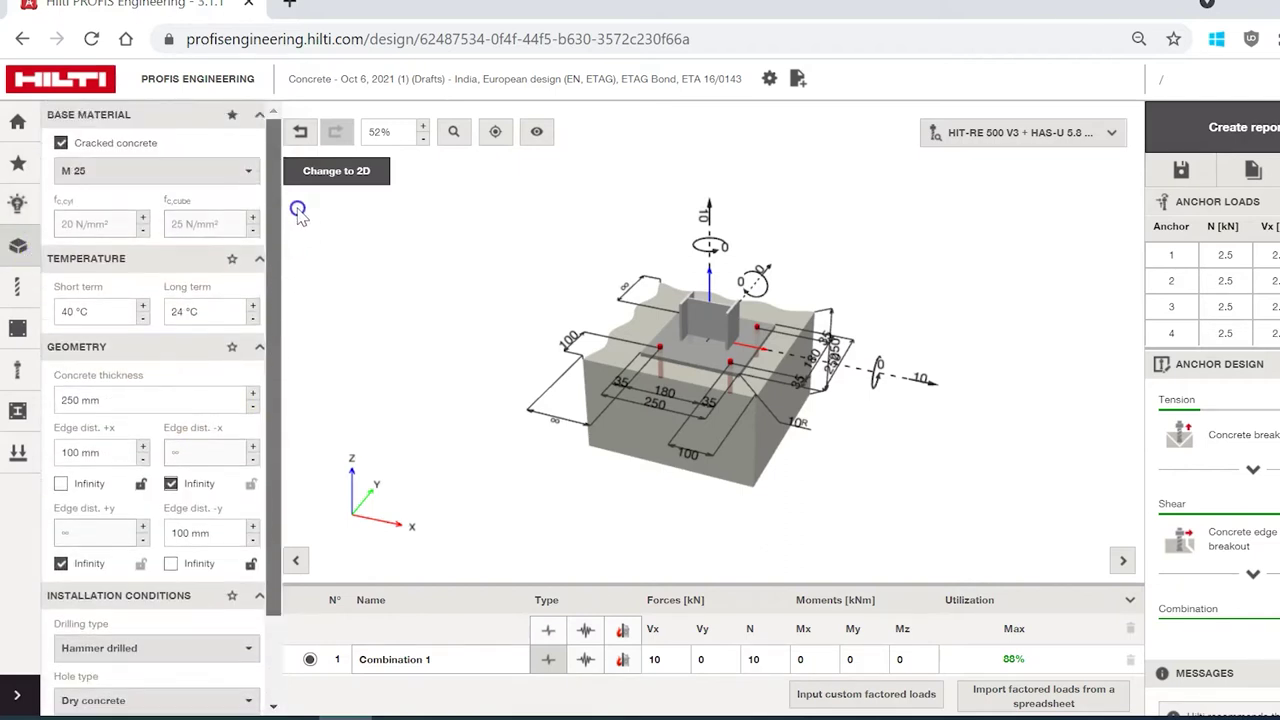
pyautogui.click(231, 176)
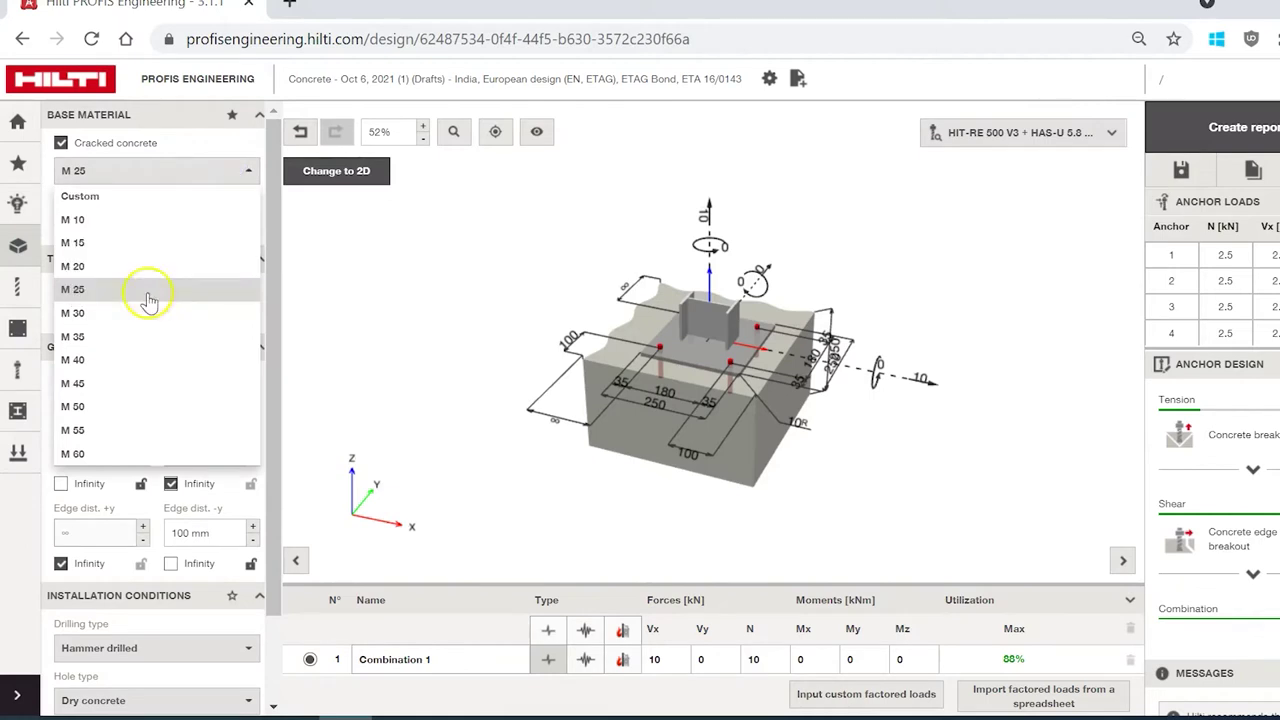
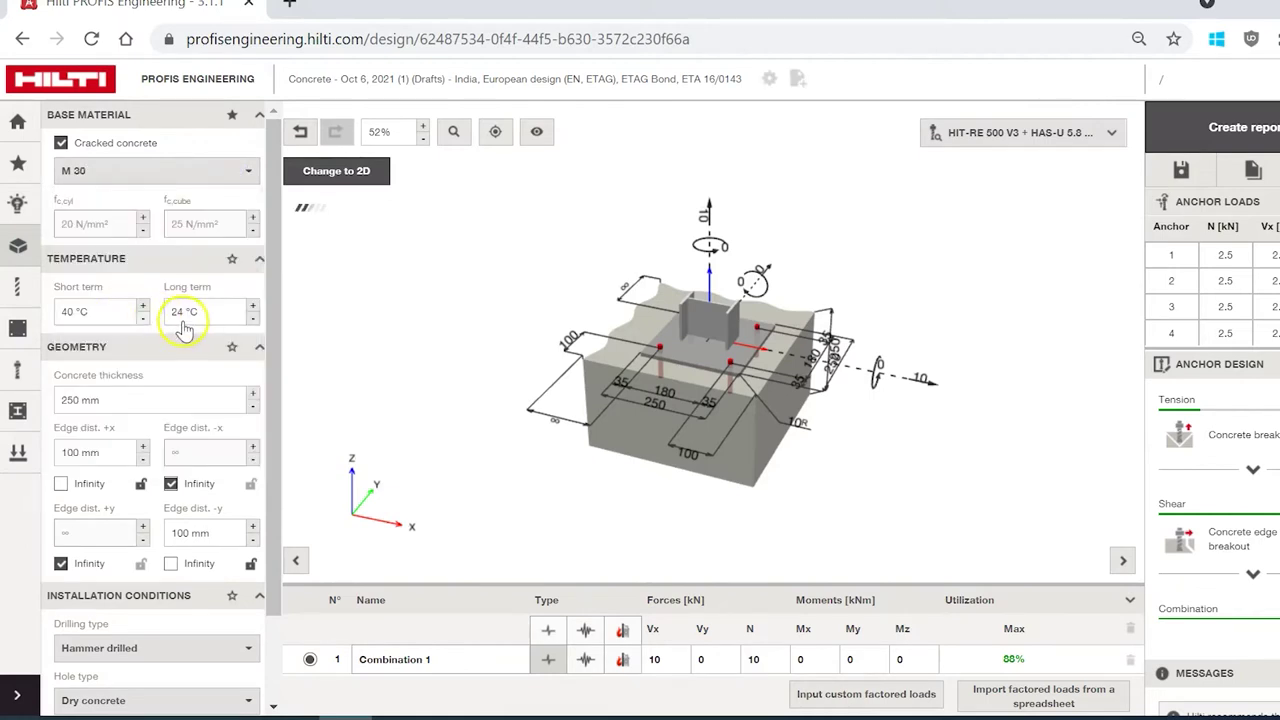
# Step: Set the concrete block's +x and -y edge distances to infinity
pyautogui.moveTo(274, 314); pyautogui.dragTo(281, 366)
pyautogui.moveTo(620, 385); pyautogui.dragTo(756, 487)
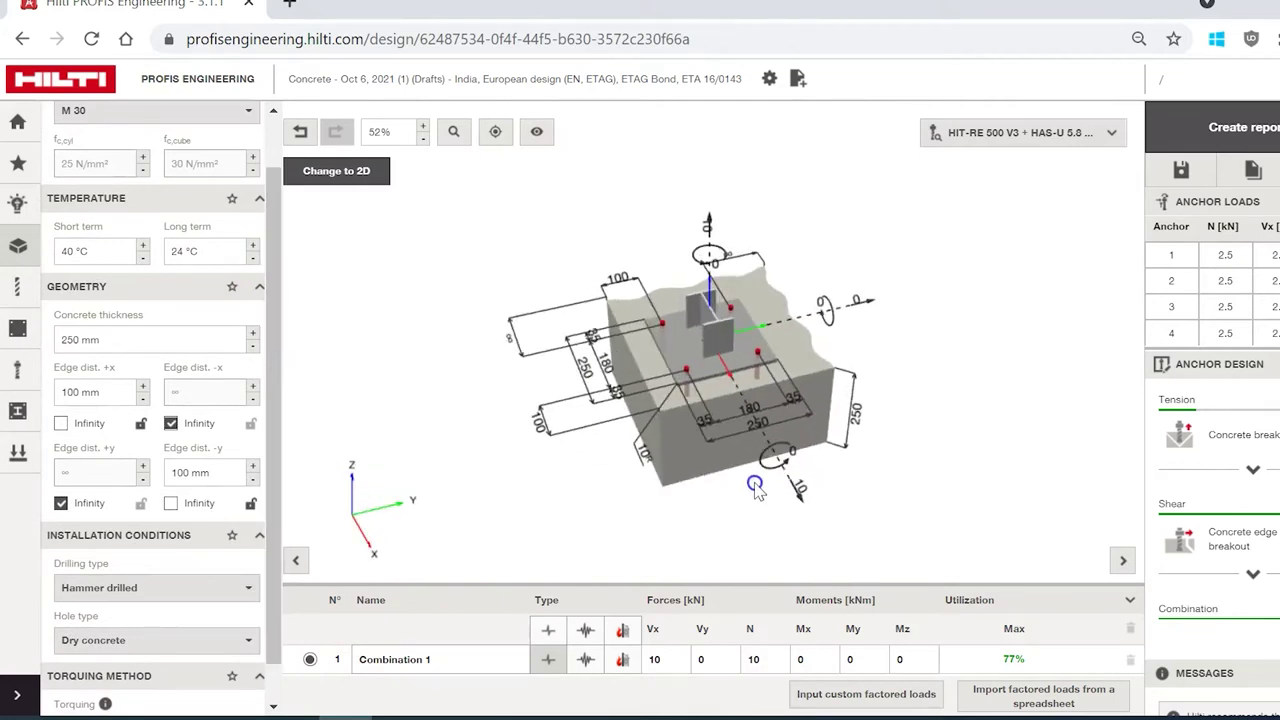
pyautogui.click(660, 410)
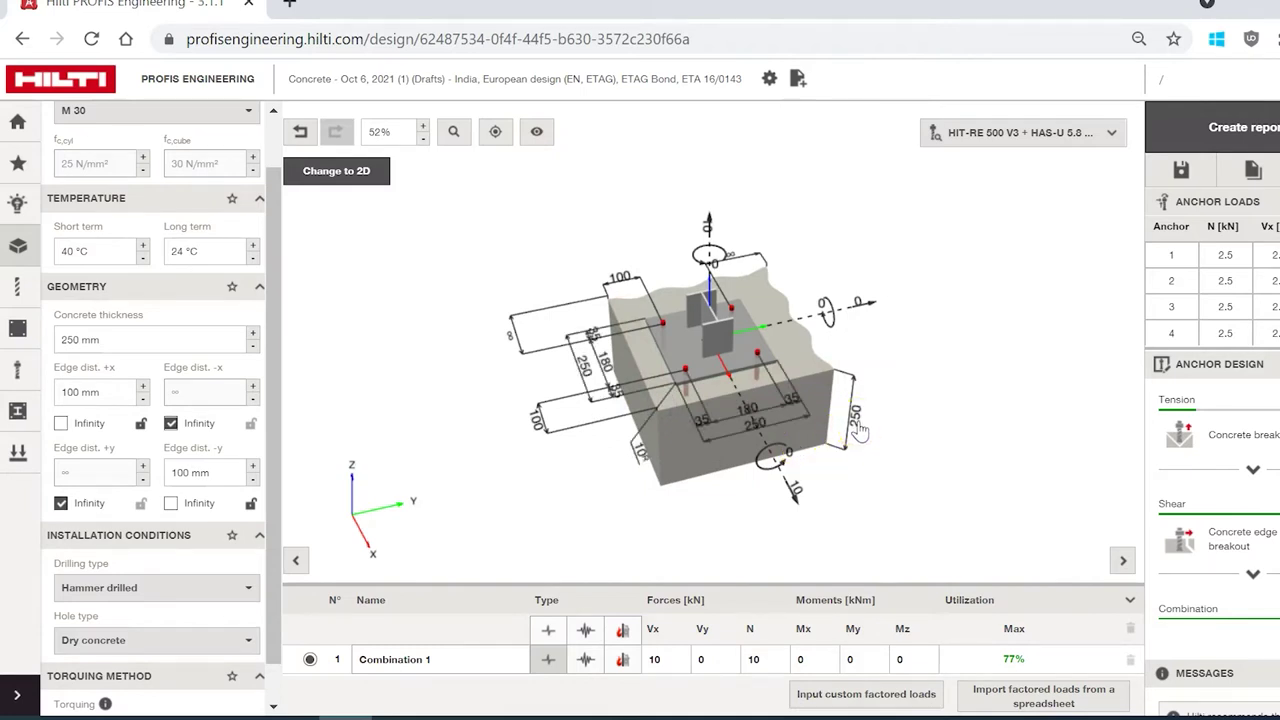
pyautogui.click(664, 405)
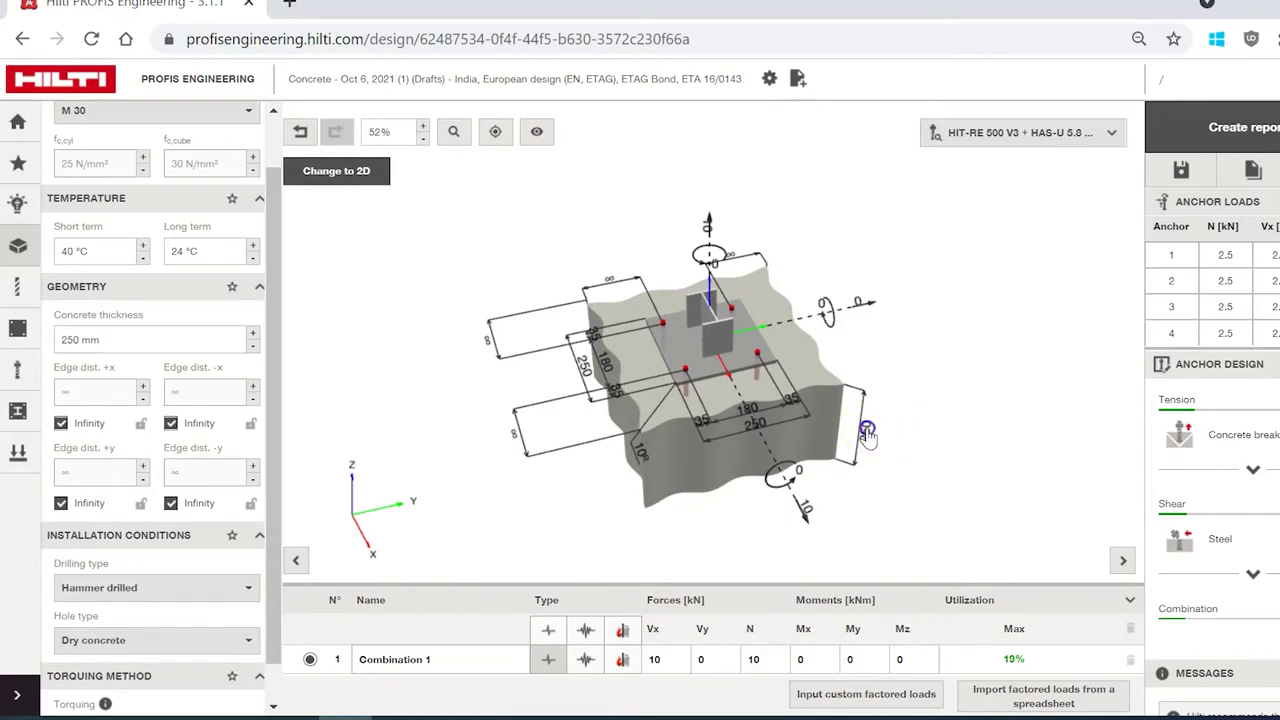
# Step: Set the concrete thickness to 200 mm
pyautogui.click(867, 431)
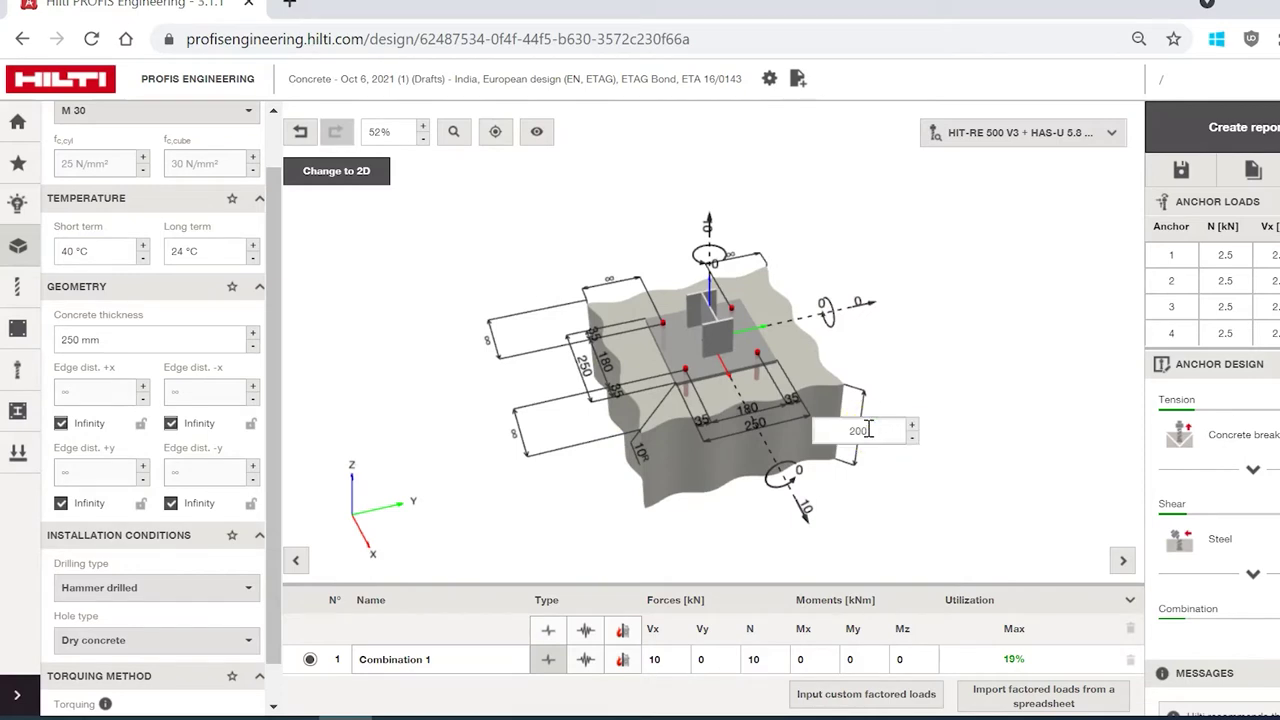
pyautogui.write('200')
pyautogui.press('Return')
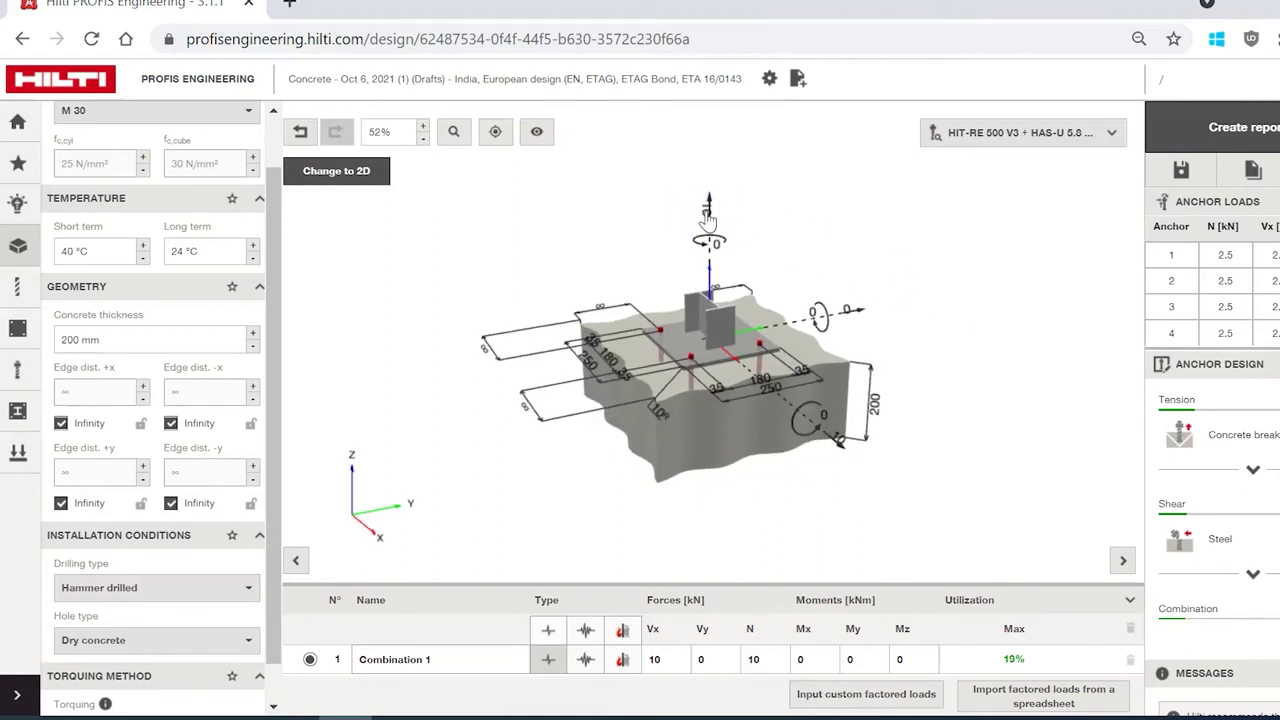
# Step: Set the loads of Combination 1 to N 15 kN, Vx 20 kN and My 5 kNm
pyautogui.click(708, 212)
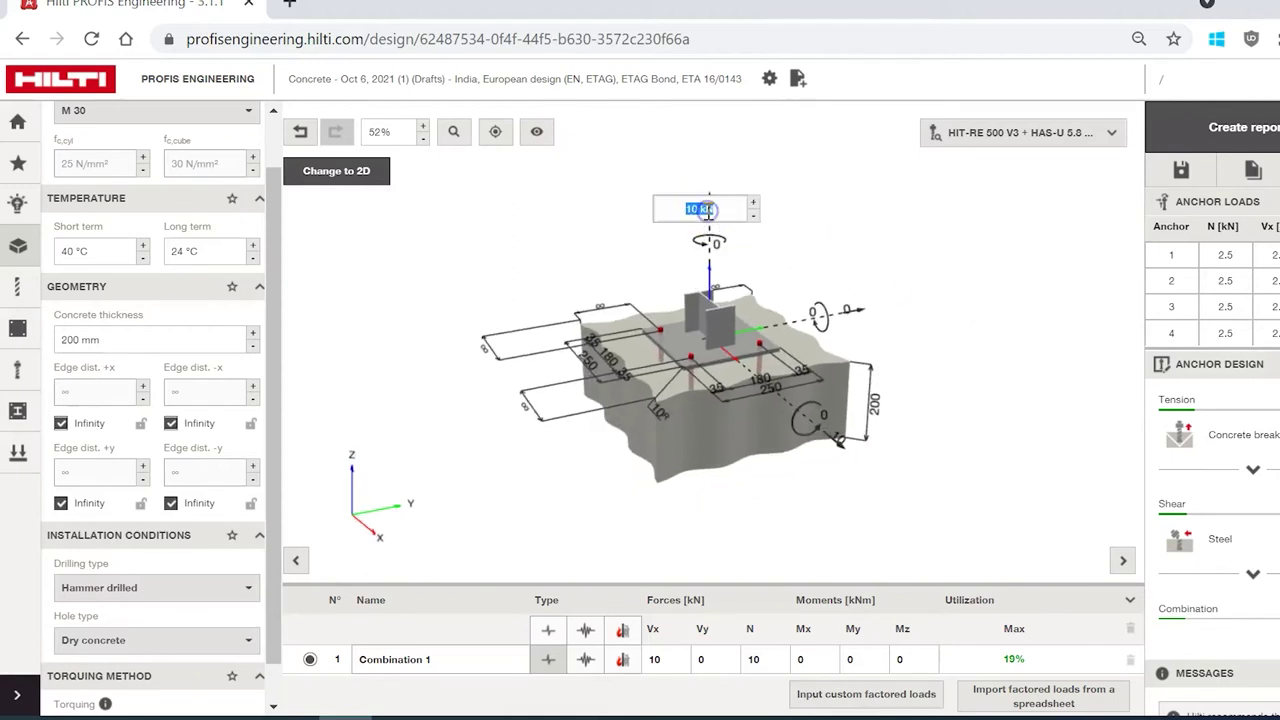
pyautogui.write('15')
pyautogui.click(1003, 278)
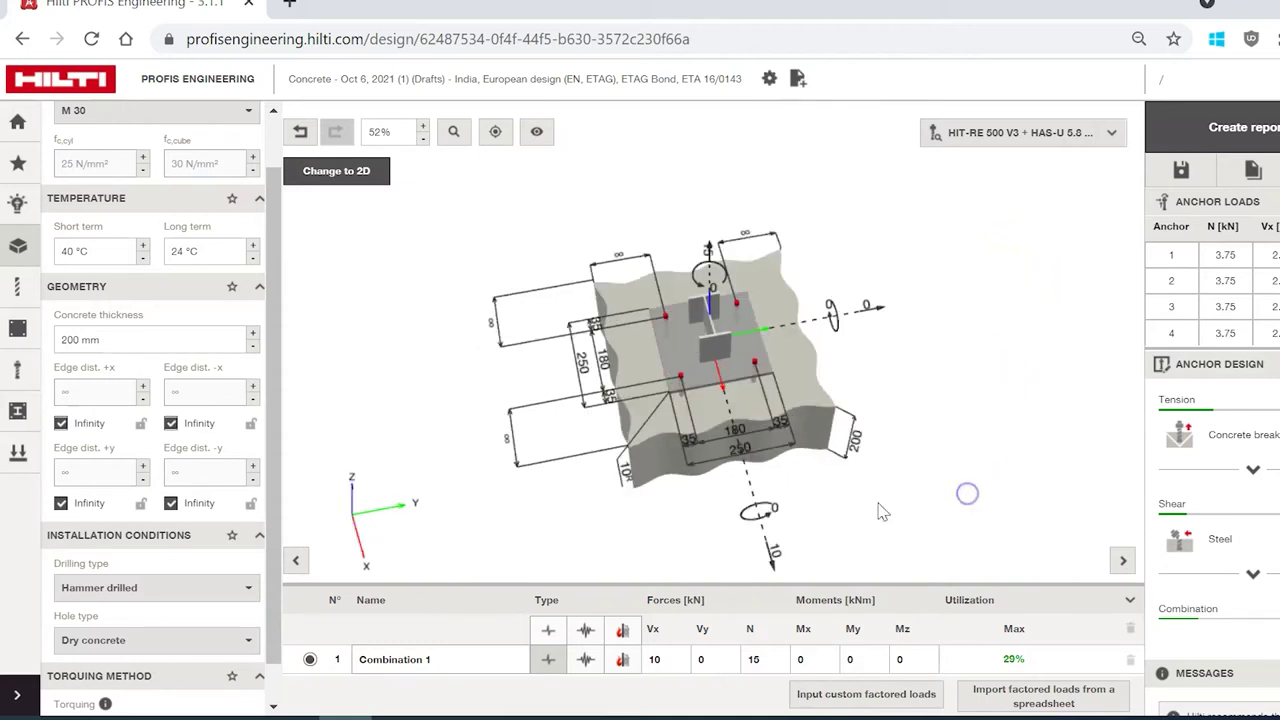
pyautogui.click(775, 550)
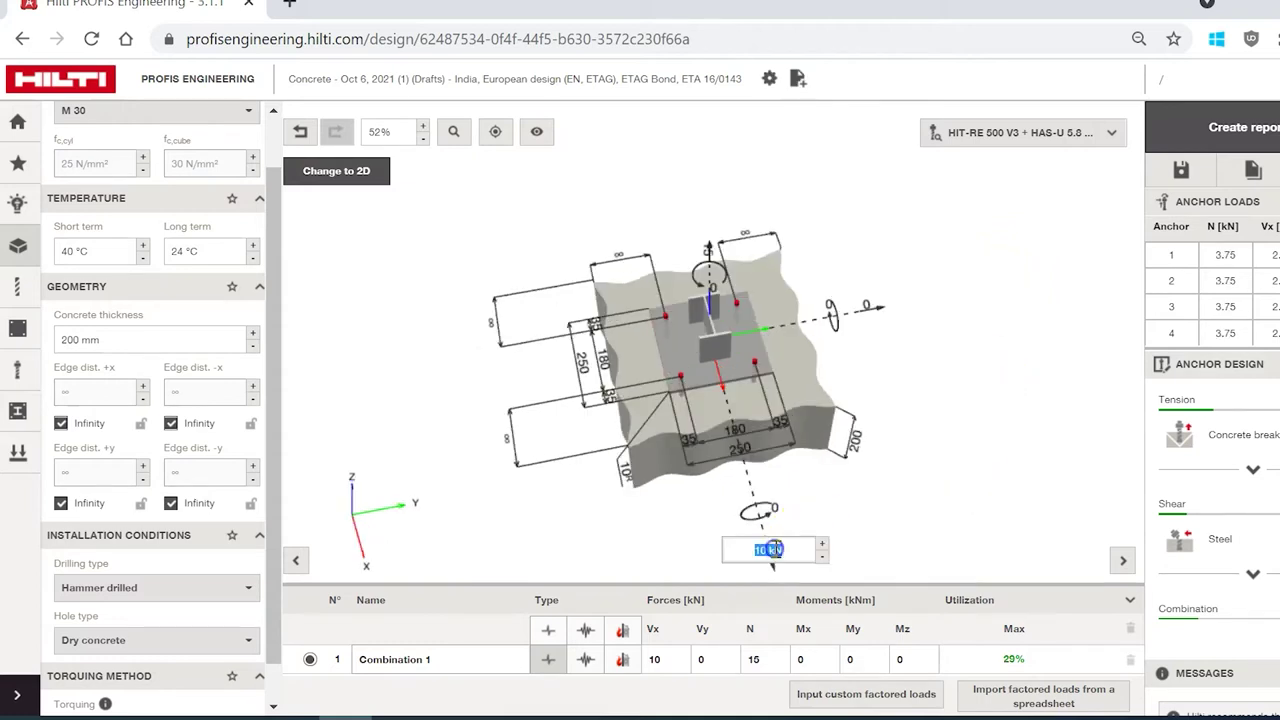
pyautogui.write('20')
pyautogui.click(955, 588)
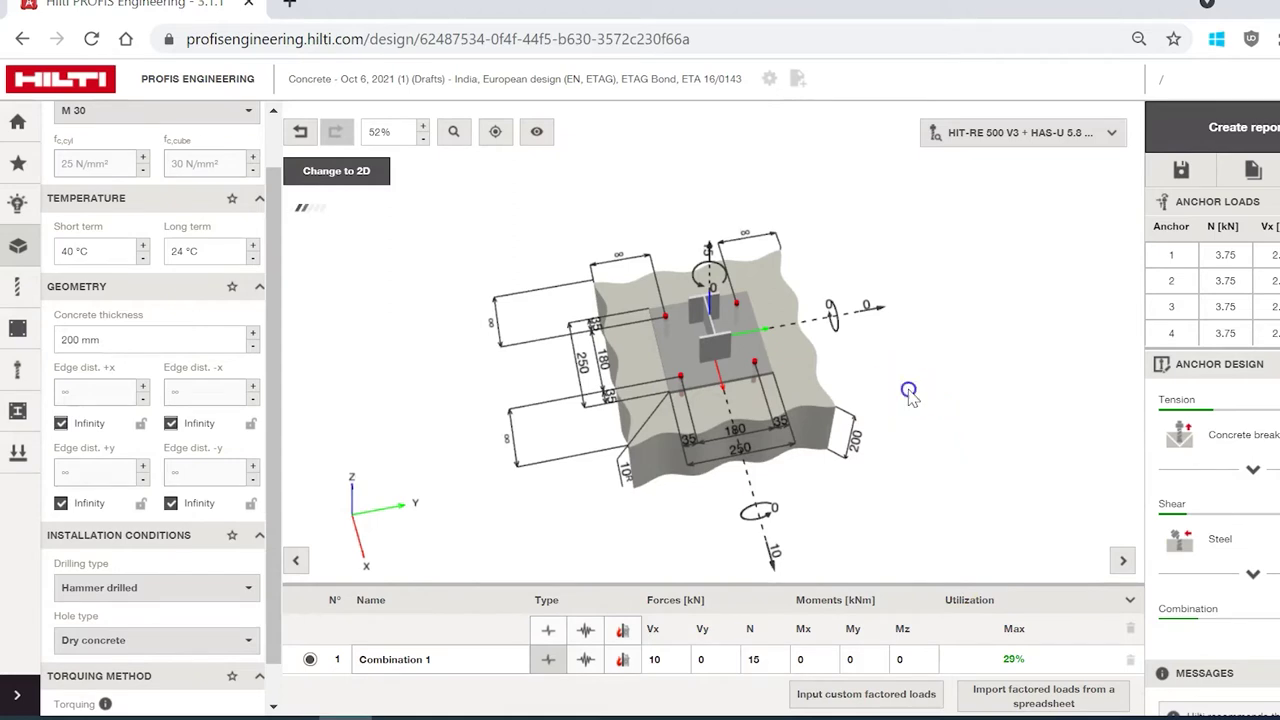
pyautogui.click(826, 308)
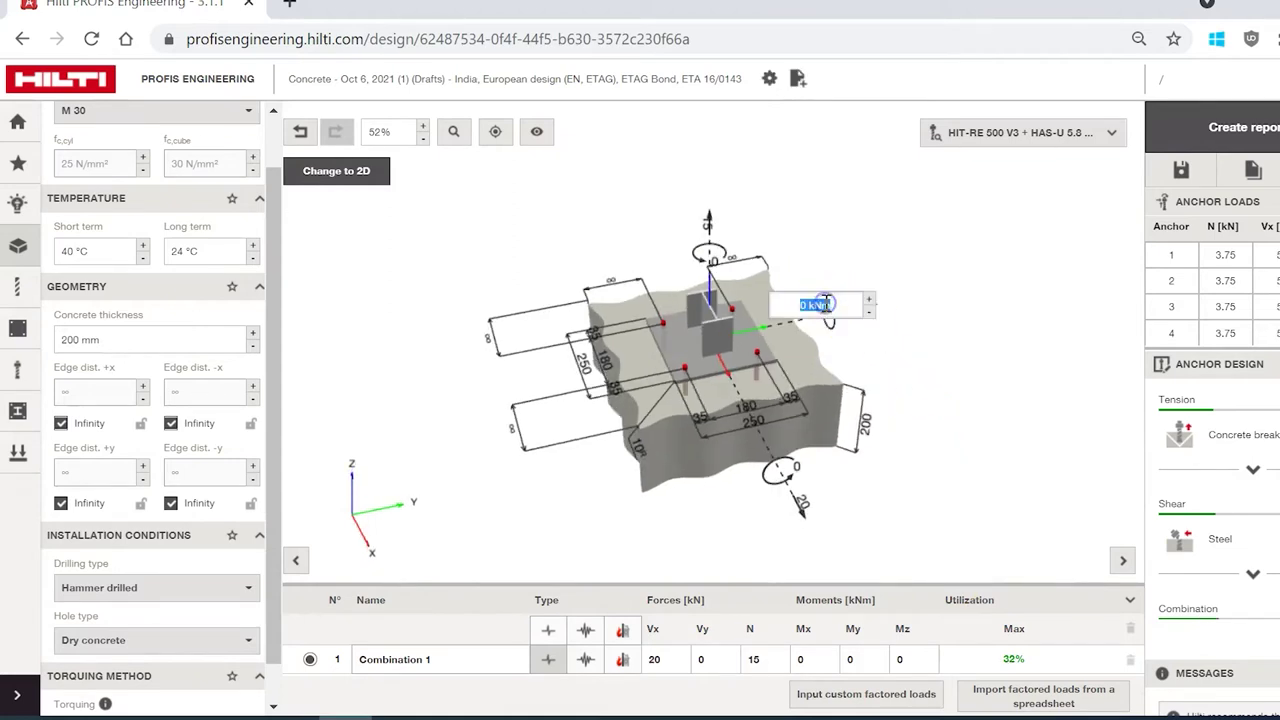
pyautogui.click(1100, 383)
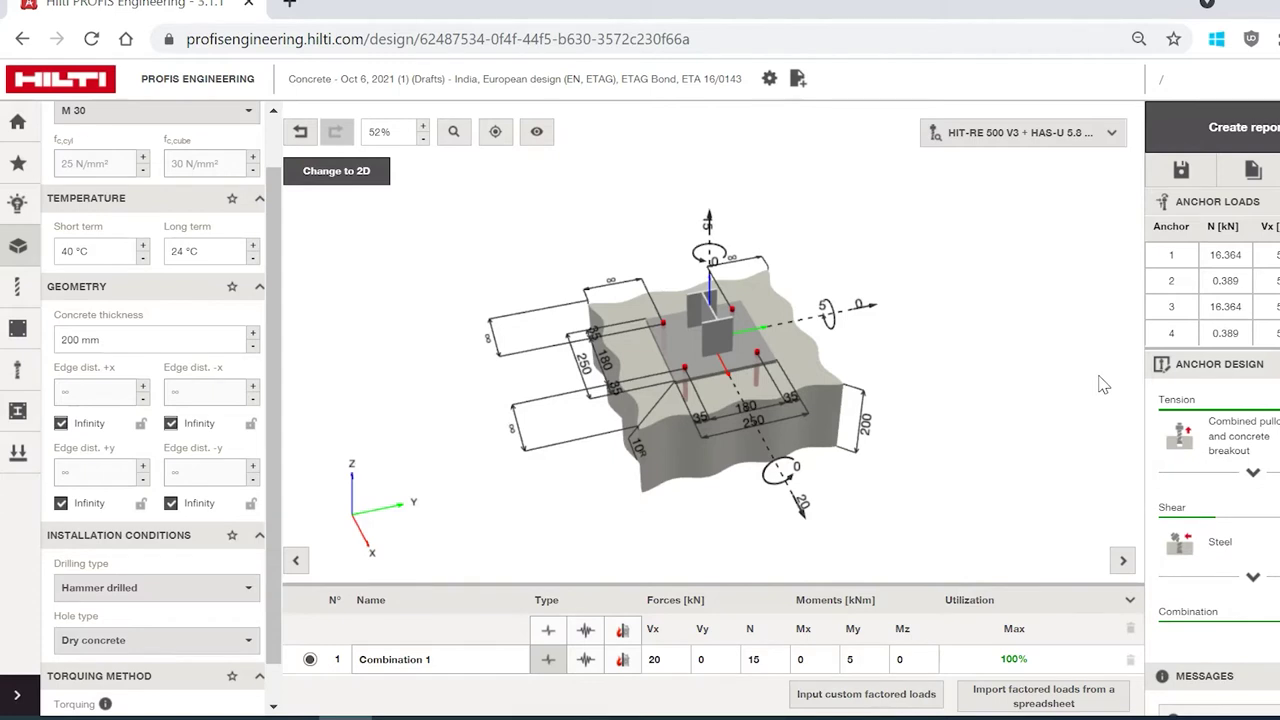
# Step: Select HIT-HY 200-R V3 + HAS-U from the anchor solutions proposed by Hilti
pyautogui.click(17, 208)
pyautogui.moveTo(271, 314); pyautogui.dragTo(257, 517)
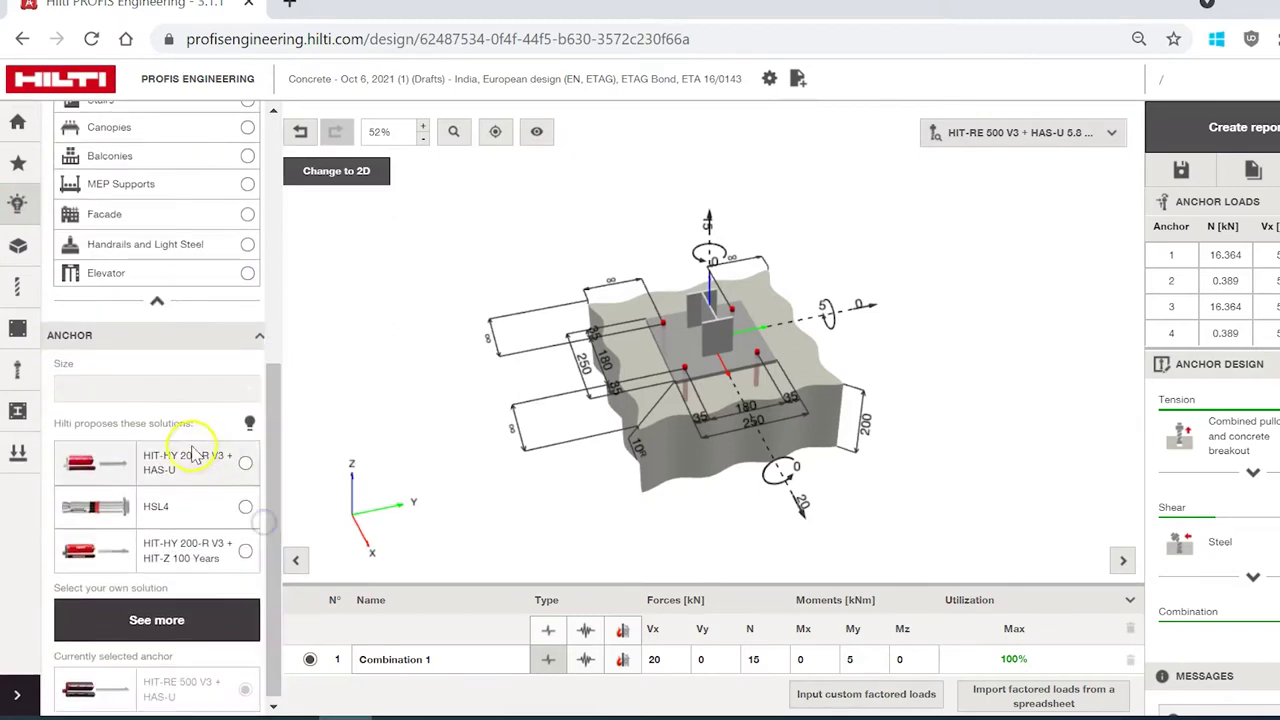
pyautogui.click(246, 467)
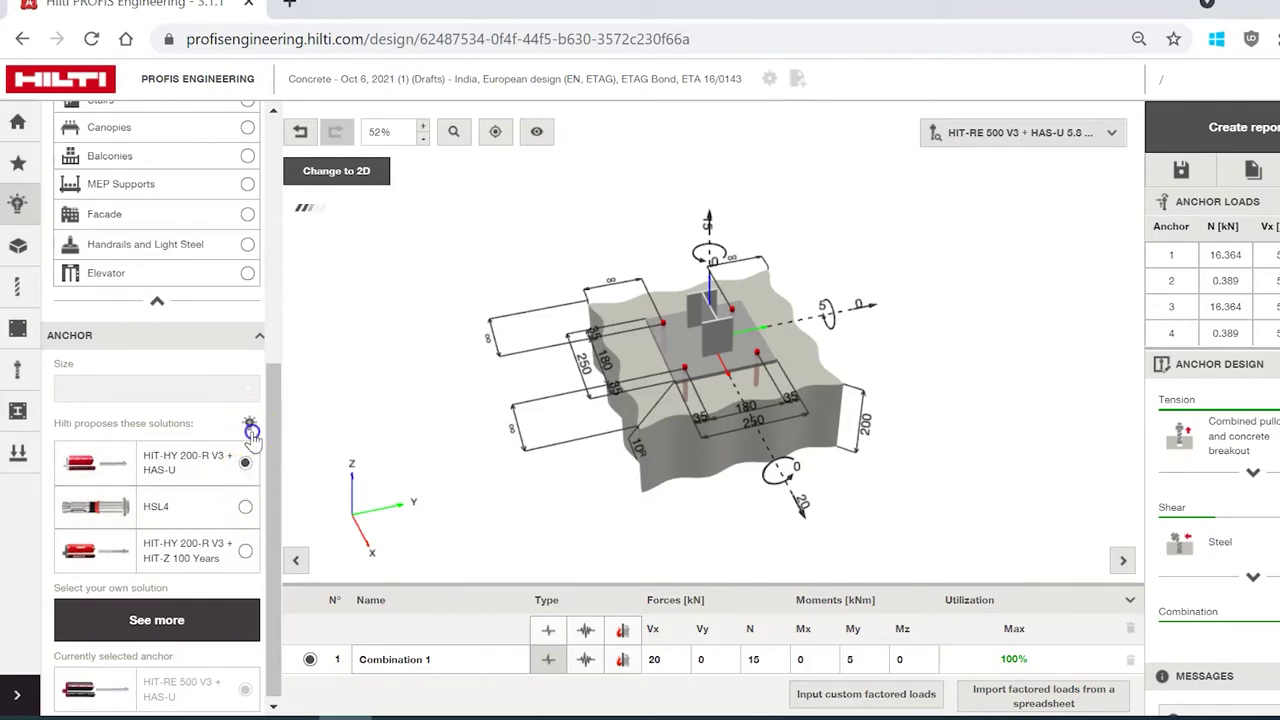
# Step: Compare the application requirements and anchor features of the three proposed solutions in the solutions overview
pyautogui.click(250, 426)
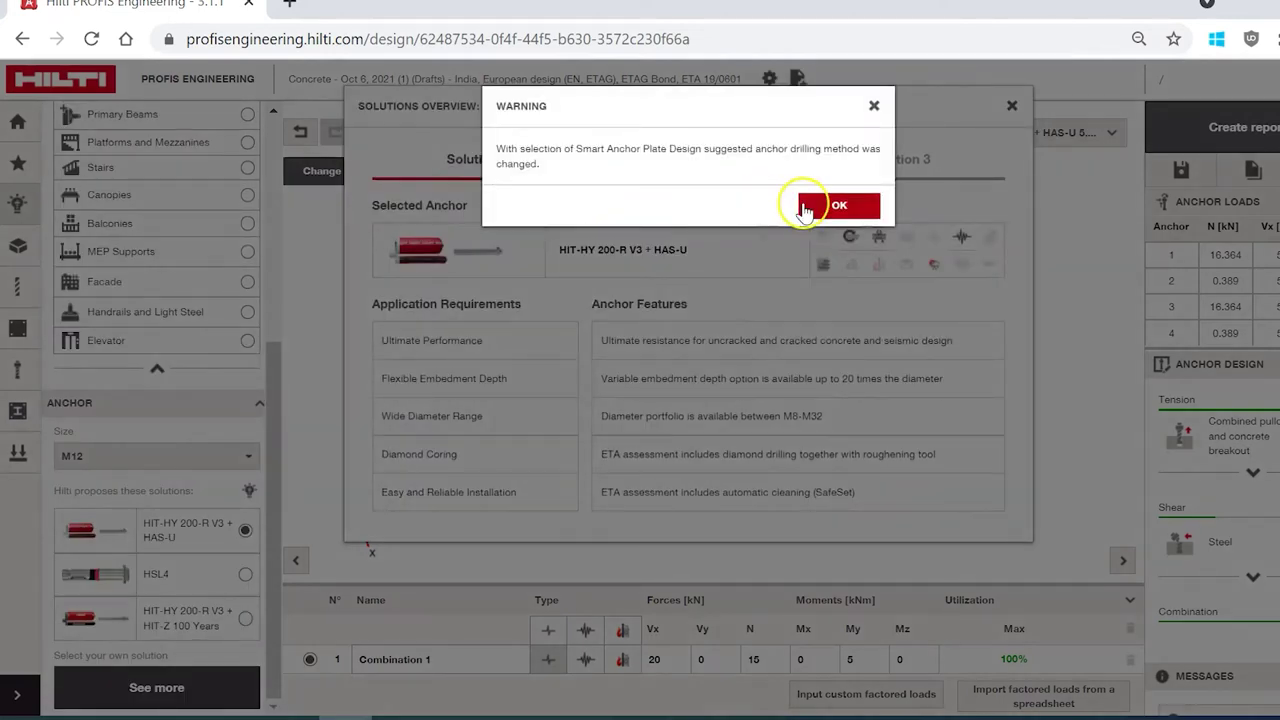
pyautogui.click(830, 206)
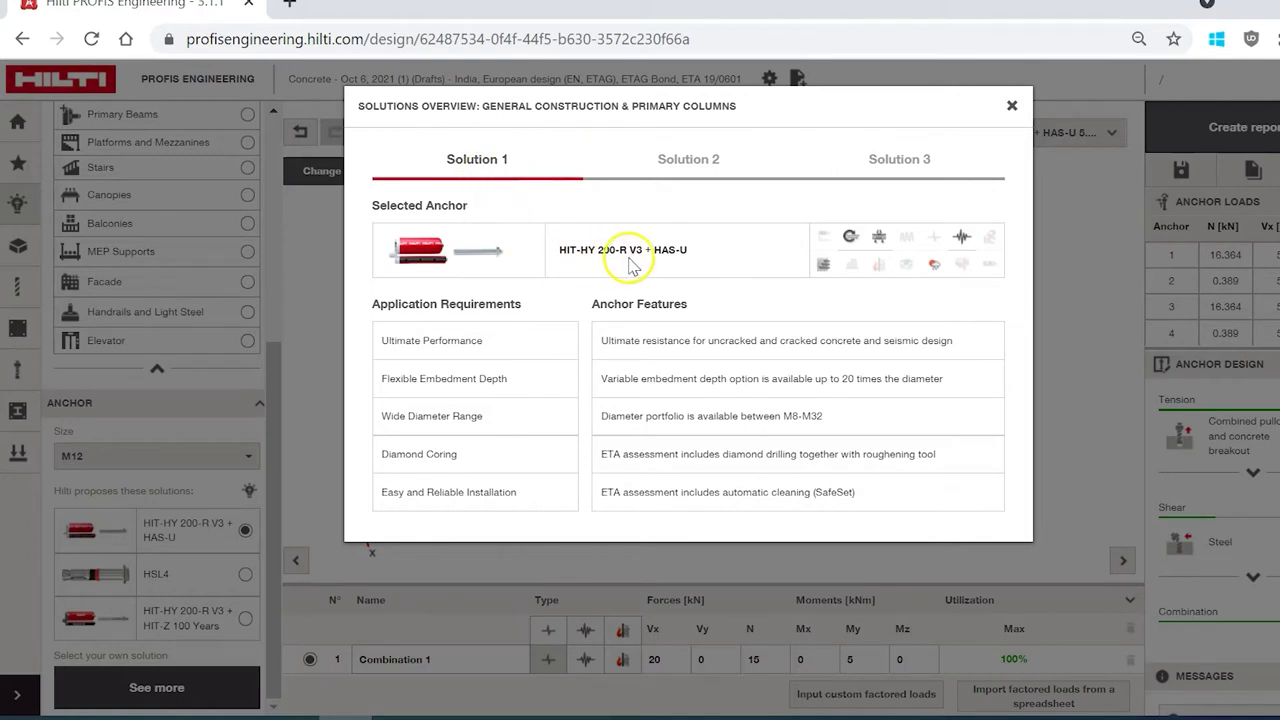
pyautogui.click(700, 158)
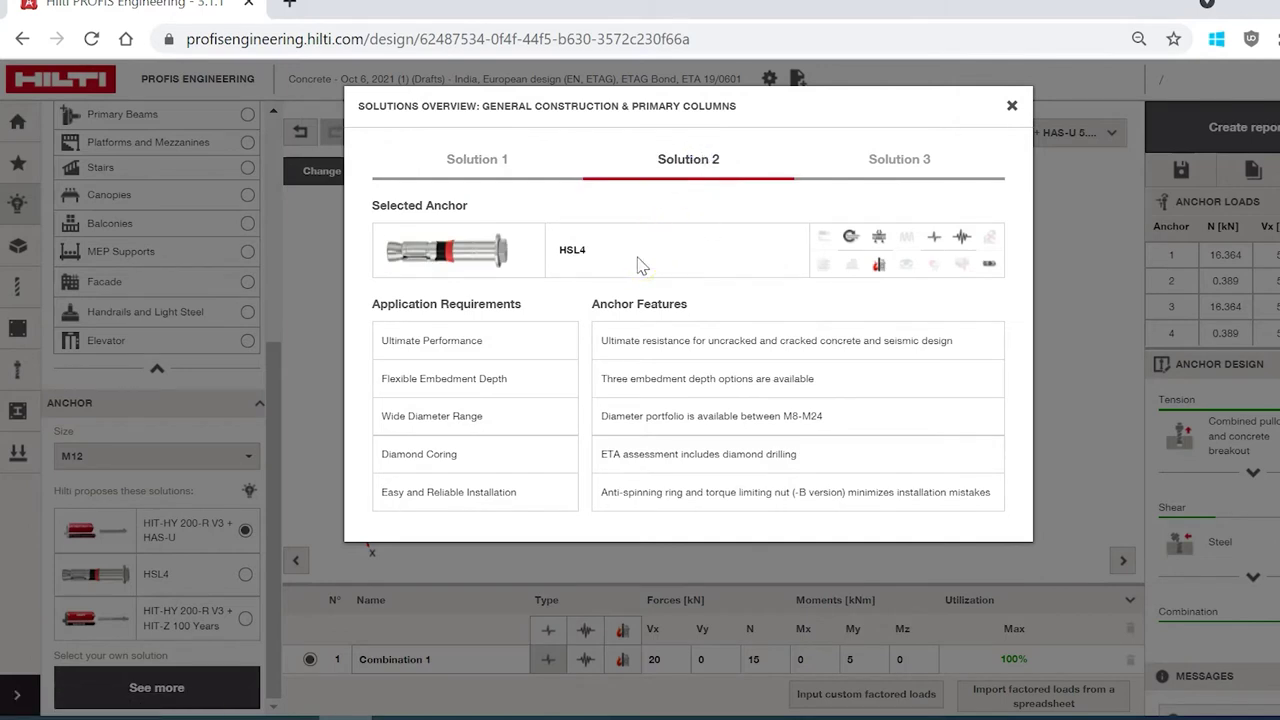
pyautogui.click(878, 160)
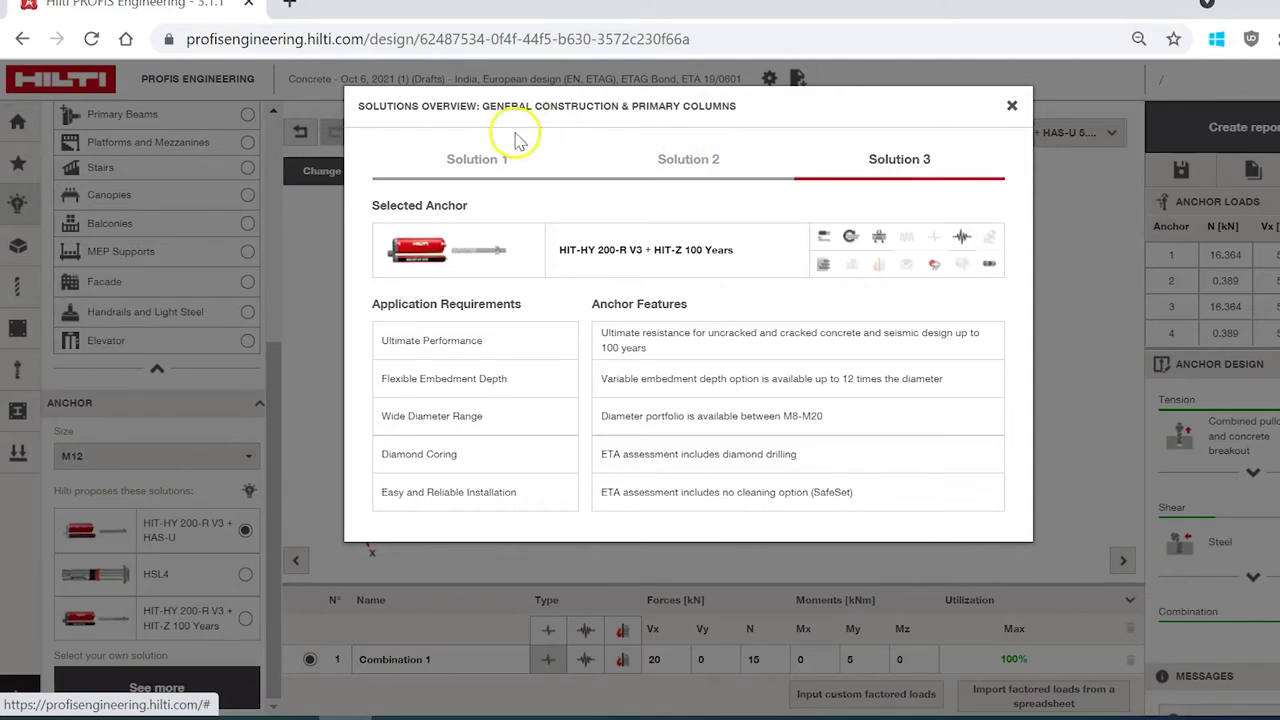
pyautogui.click(492, 161)
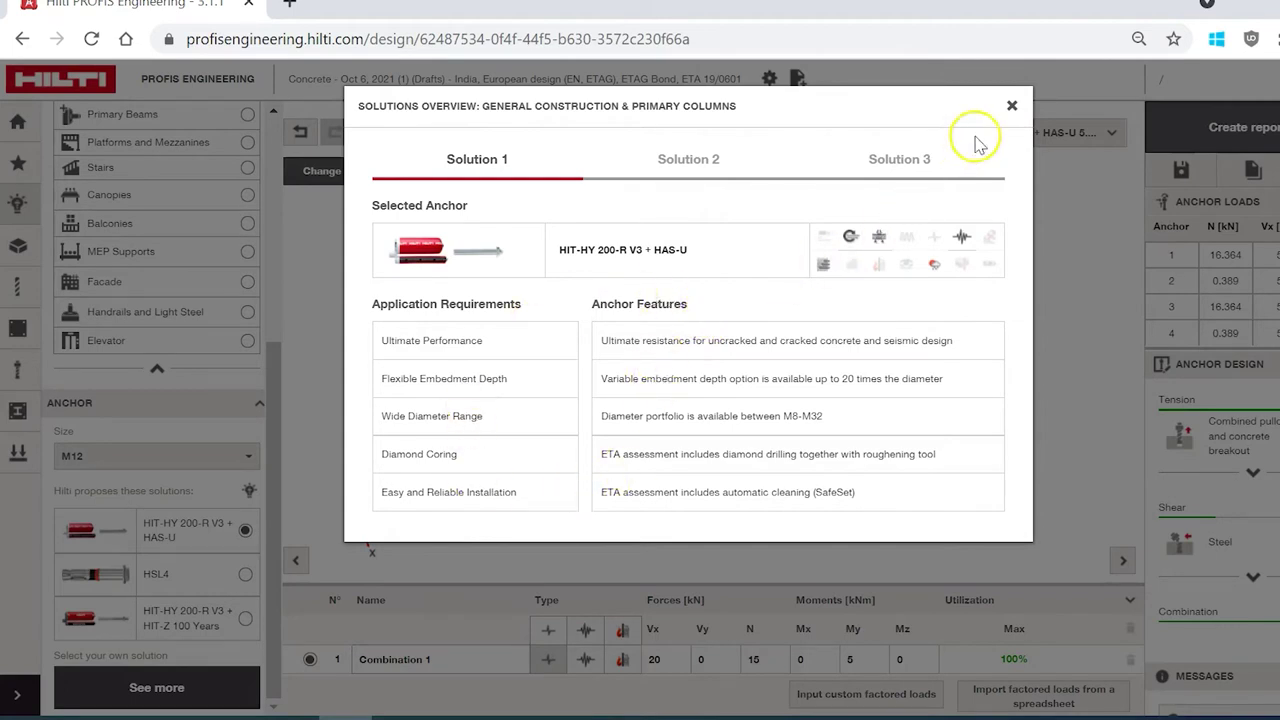
pyautogui.click(1010, 106)
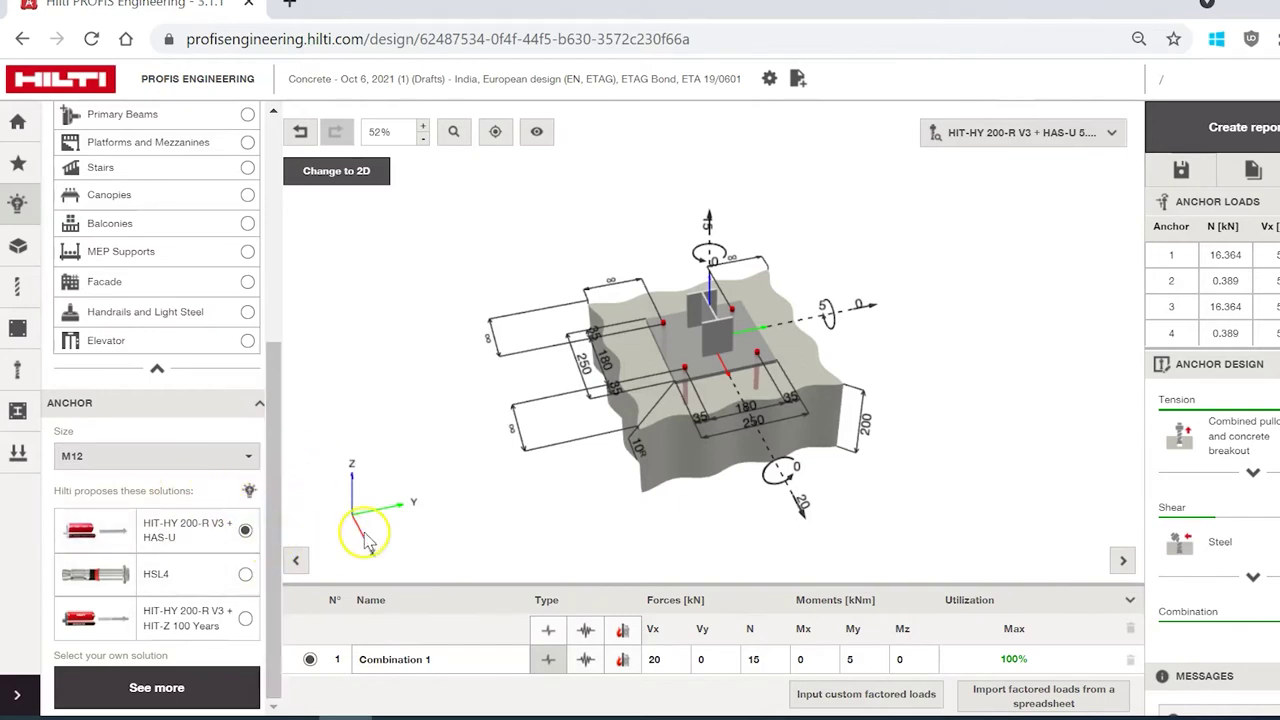
# Step: Expand the tension checks in the anchor design results to examine all failure modes
pyautogui.scroll(-1, 1212, 400)
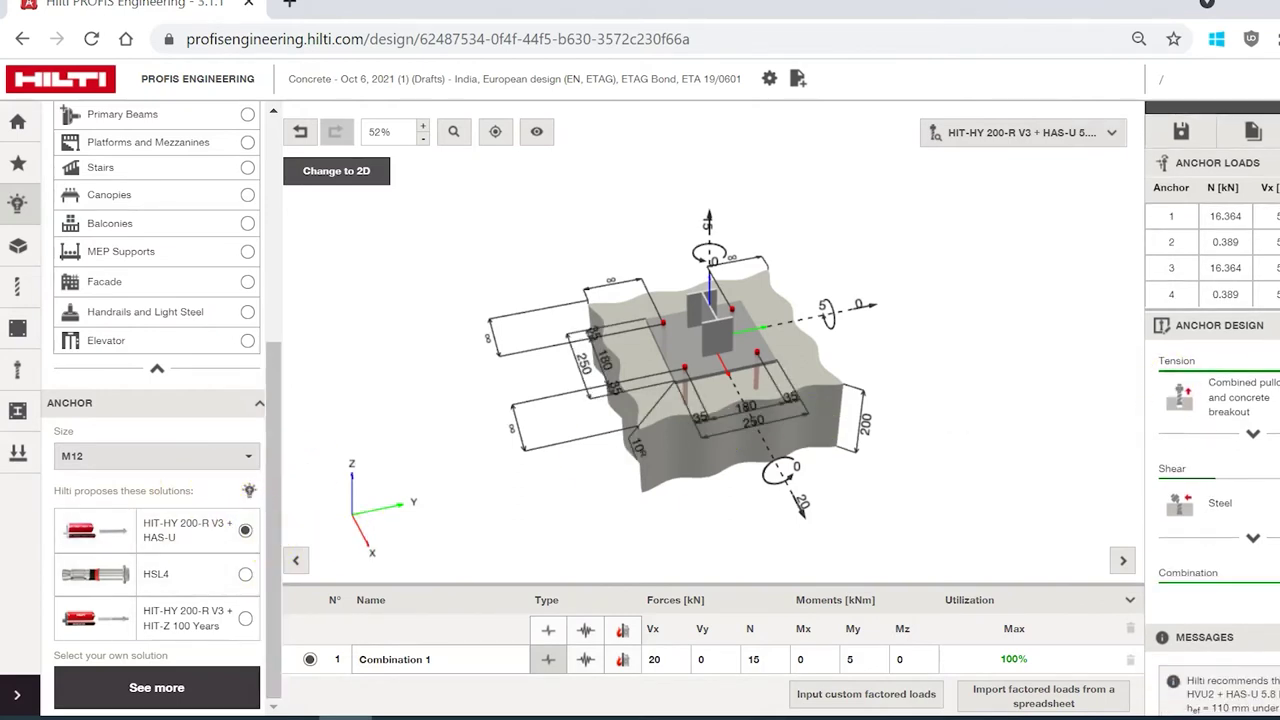
pyautogui.click(1255, 407)
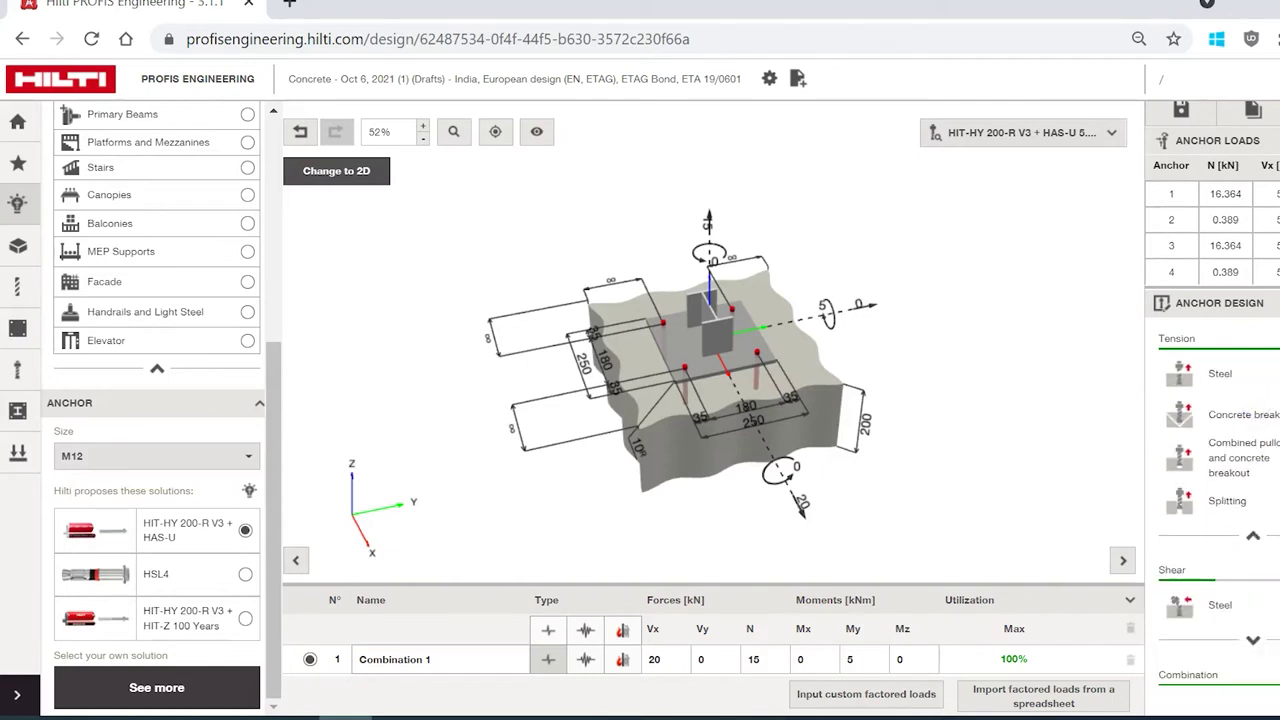
# Step: Expand the shear checks in the anchor design results to examine all failure modes
pyautogui.scroll(-2, 1212, 400)
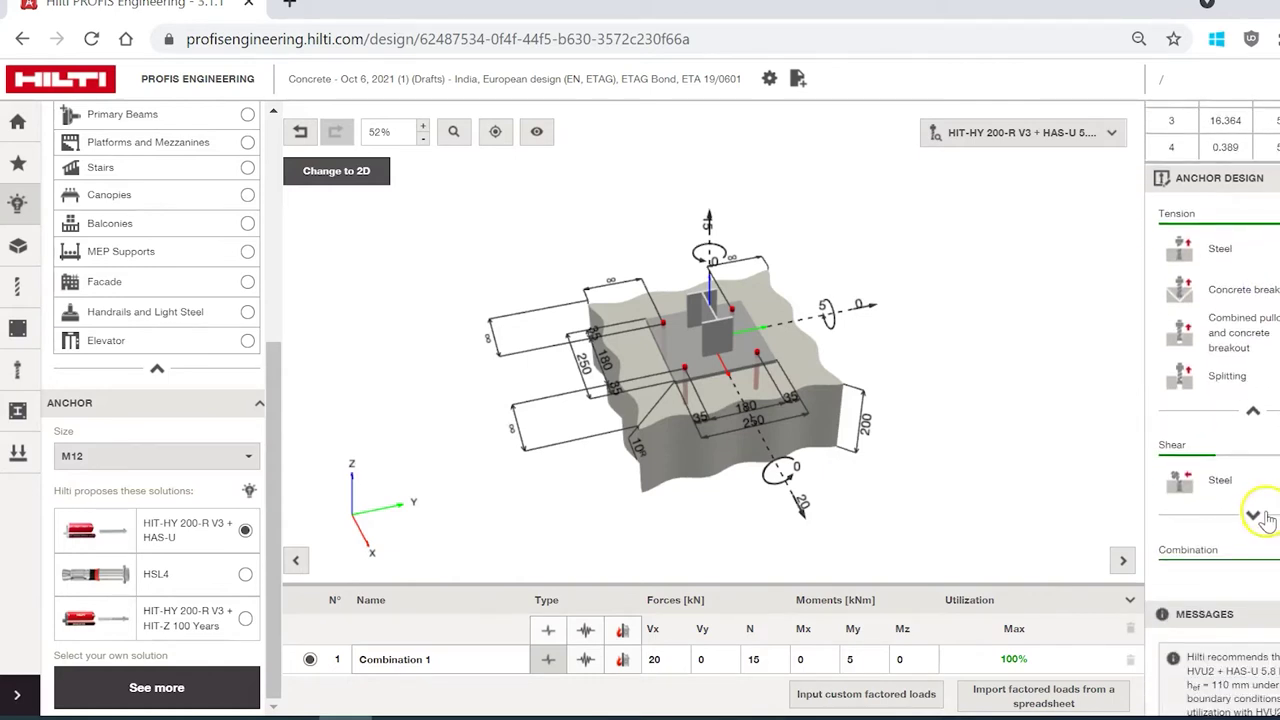
pyautogui.click(1256, 517)
pyautogui.scroll(-1, 1155, 290)
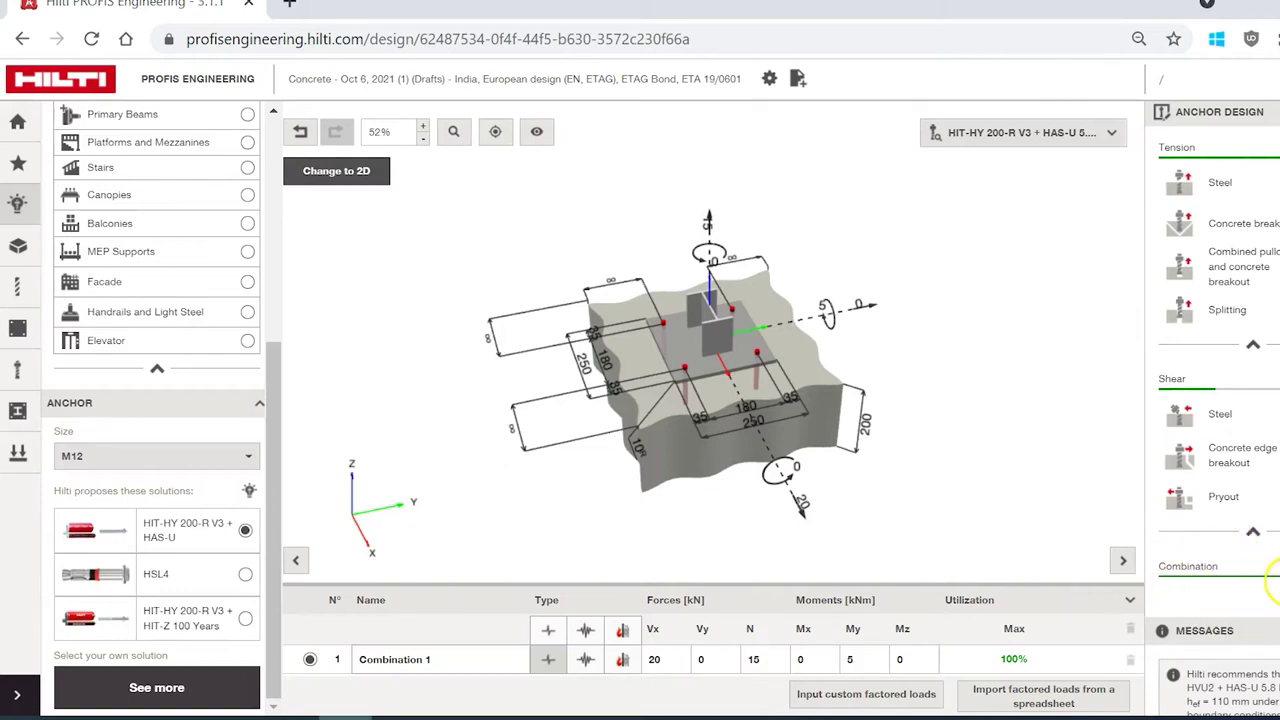
# Step: Generate and save the design report for the HIT-HY 200-R V3 + HAS-U anchorage and open the downloaded PDF
pyautogui.scroll(4, 1210, 410)
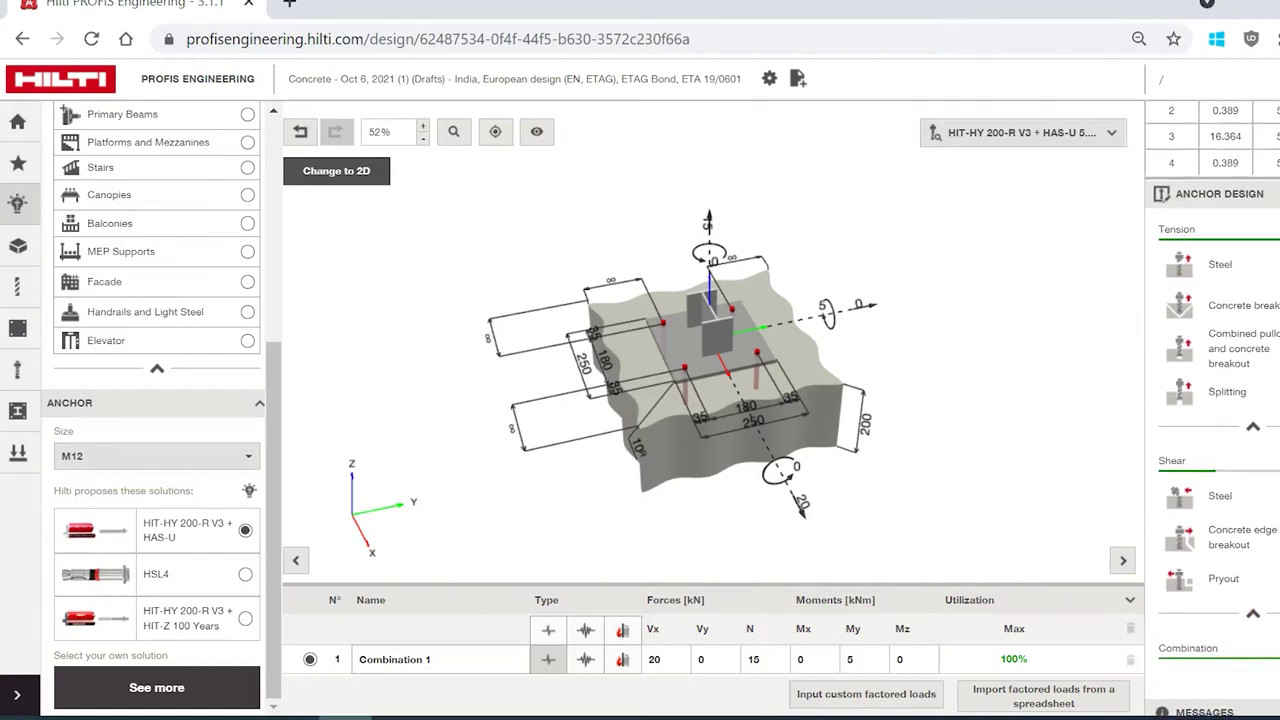
pyautogui.click(1253, 127)
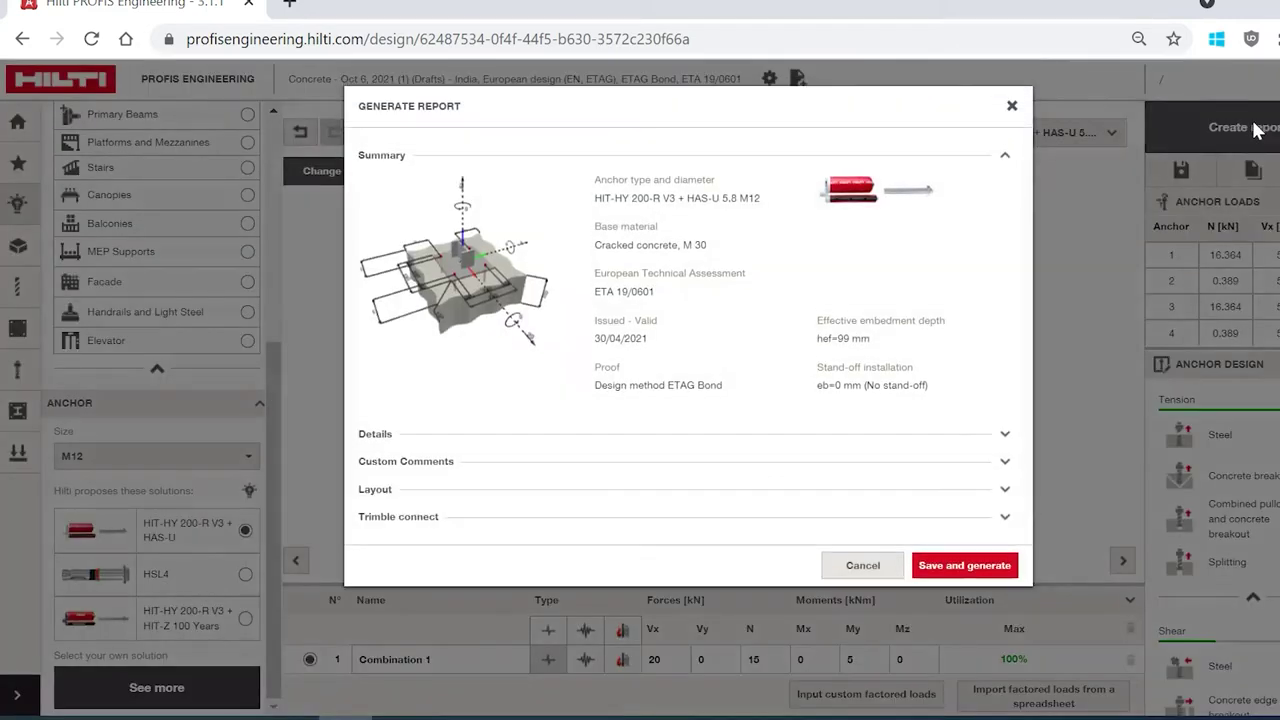
pyautogui.click(951, 566)
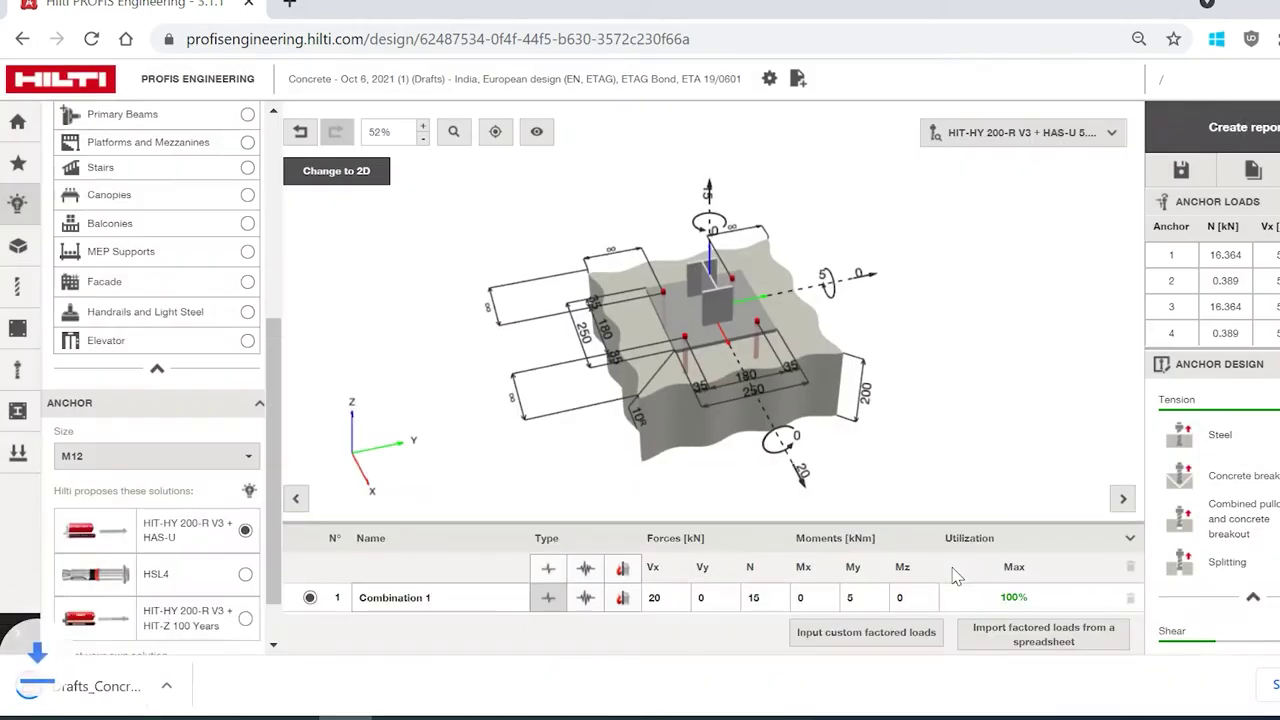
pyautogui.click(191, 671)
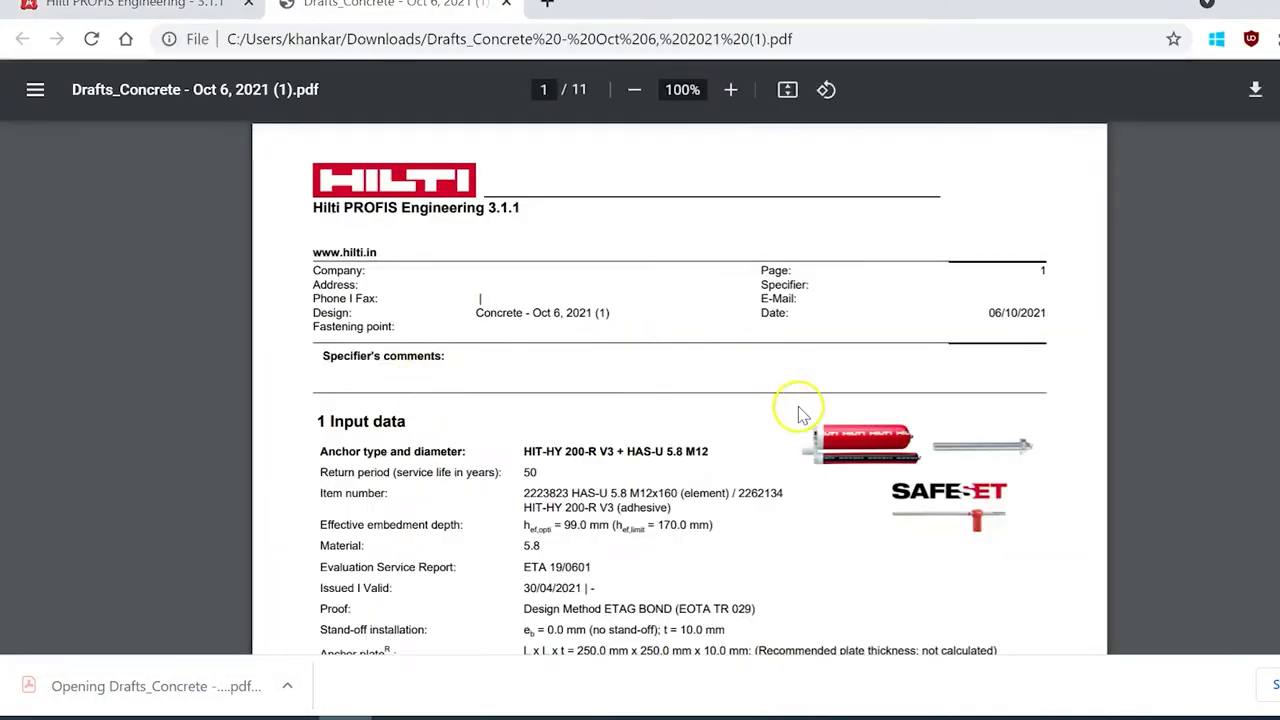
# Step: Read through the report's input data, geometry, load combination, resulting anchor forces, and the tension, shear and combined load verifications
pyautogui.scroll(-3, 799, 409)
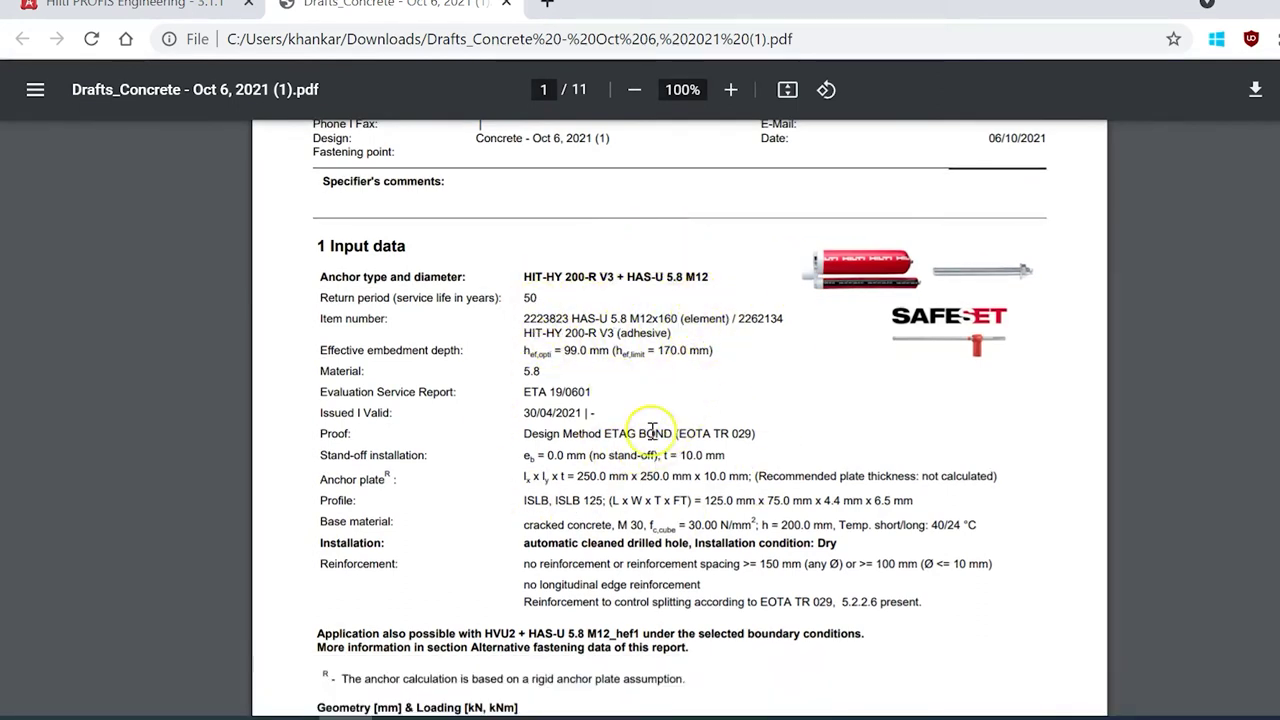
pyautogui.scroll(-3, 652, 431)
pyautogui.scroll(-4, 652, 431)
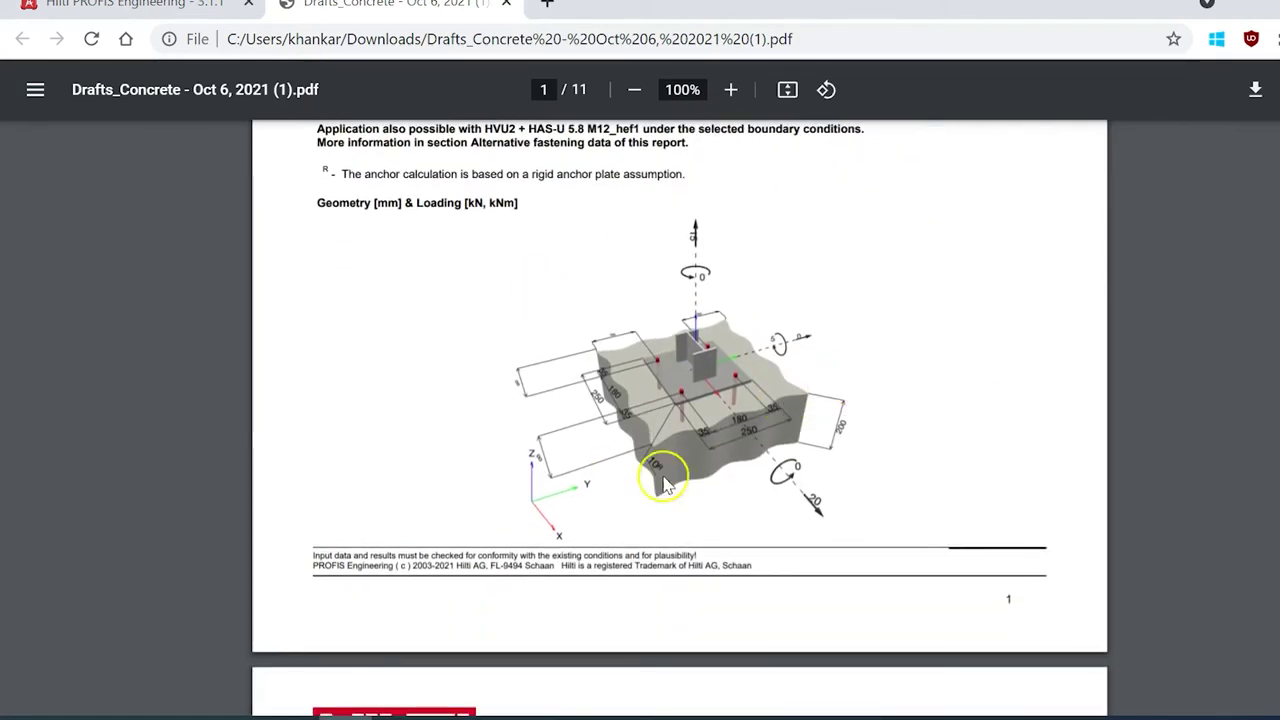
pyautogui.scroll(-5, 891, 452)
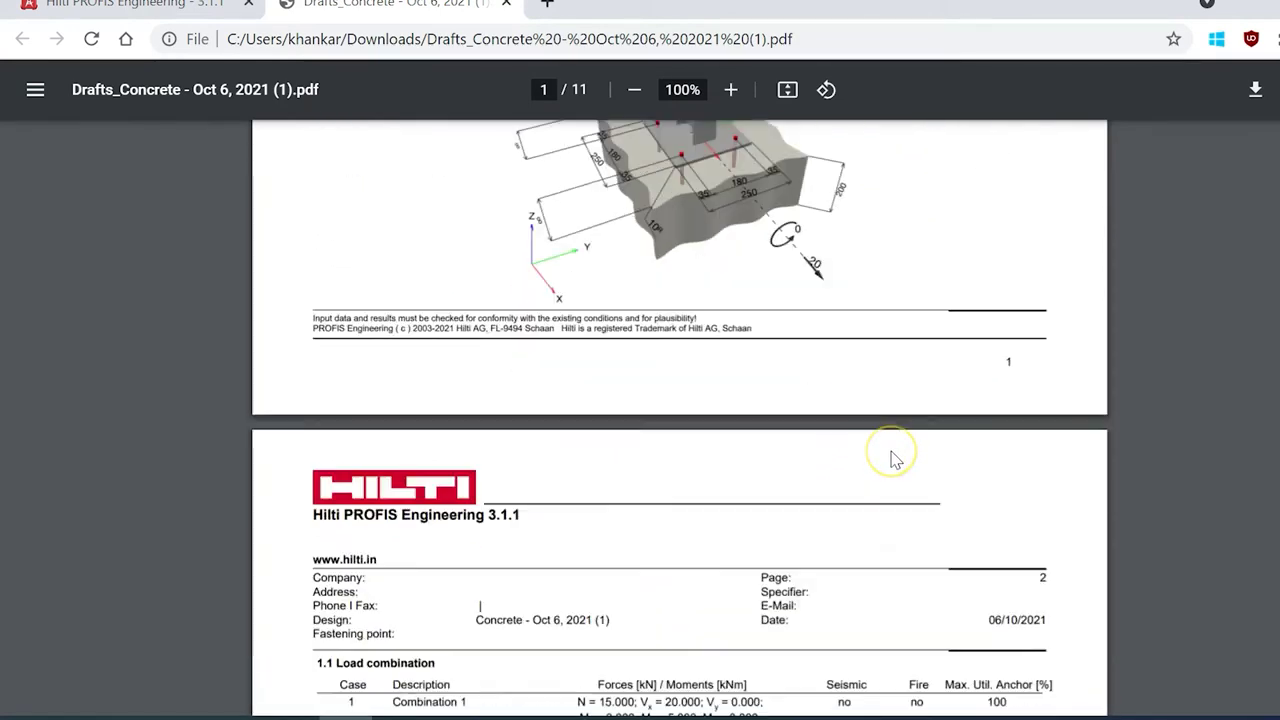
pyautogui.scroll(-3, 894, 457)
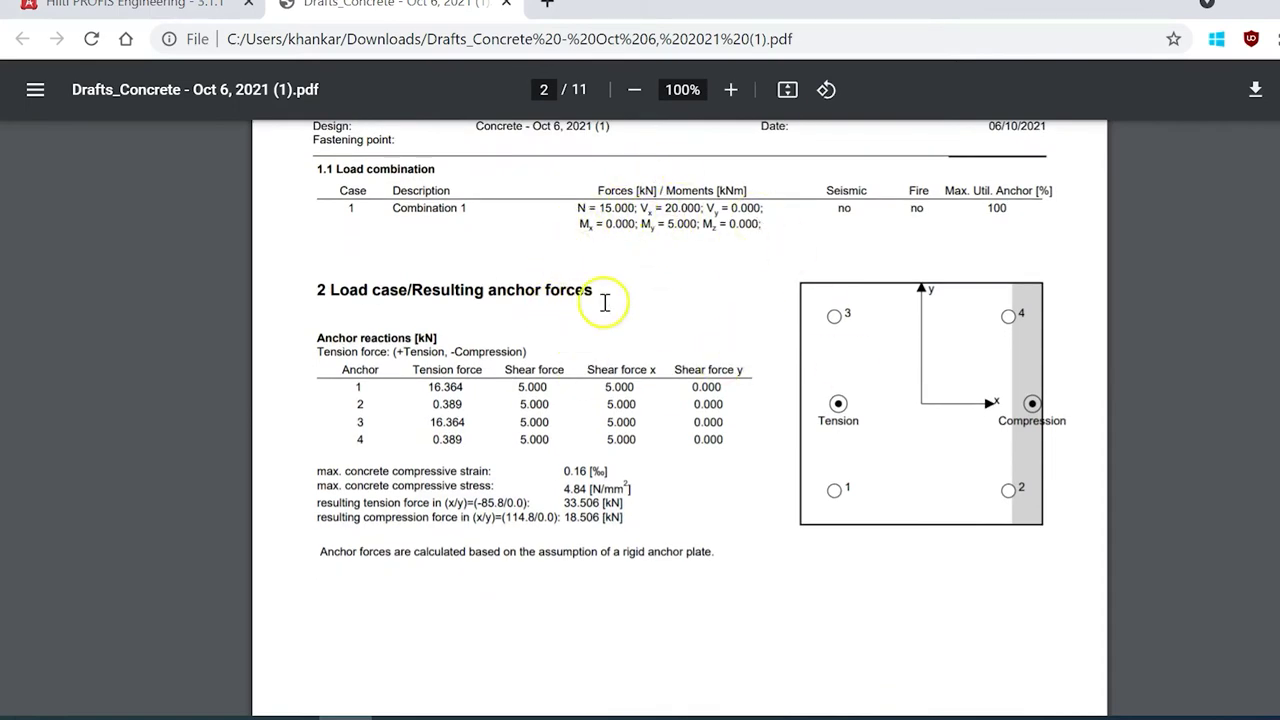
pyautogui.scroll(-10, 670, 430)
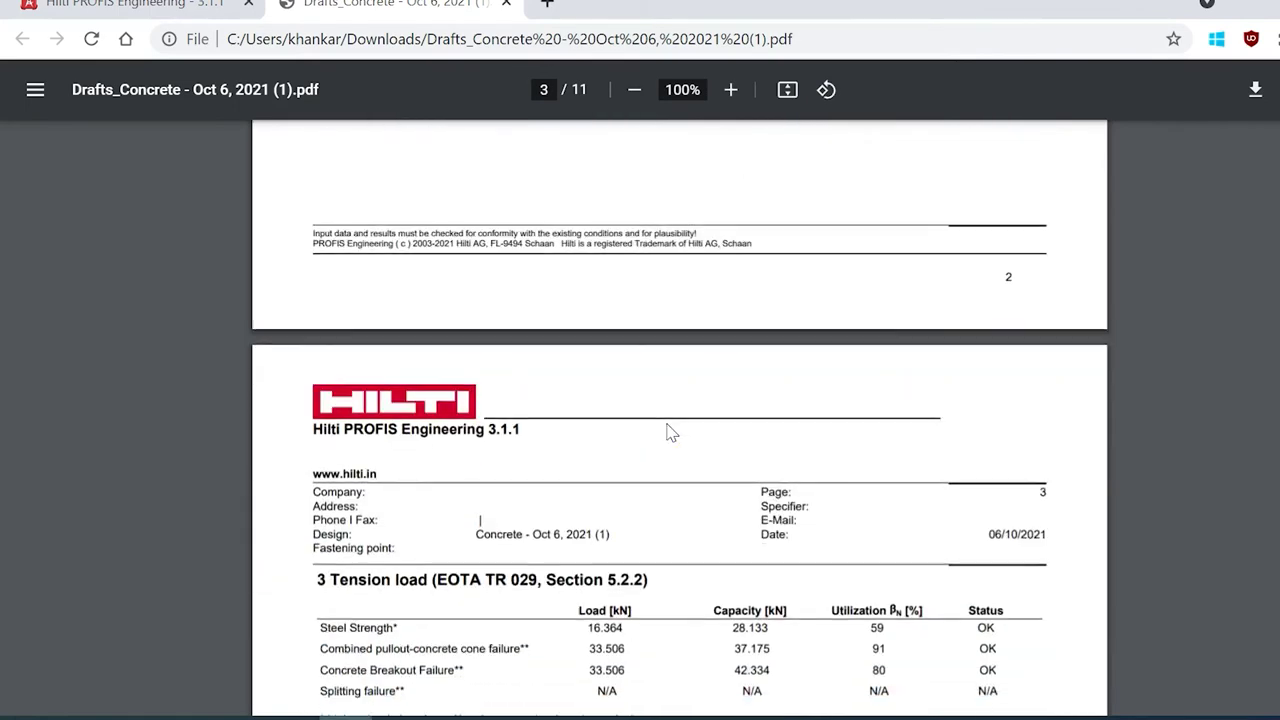
pyautogui.scroll(-2, 670, 430)
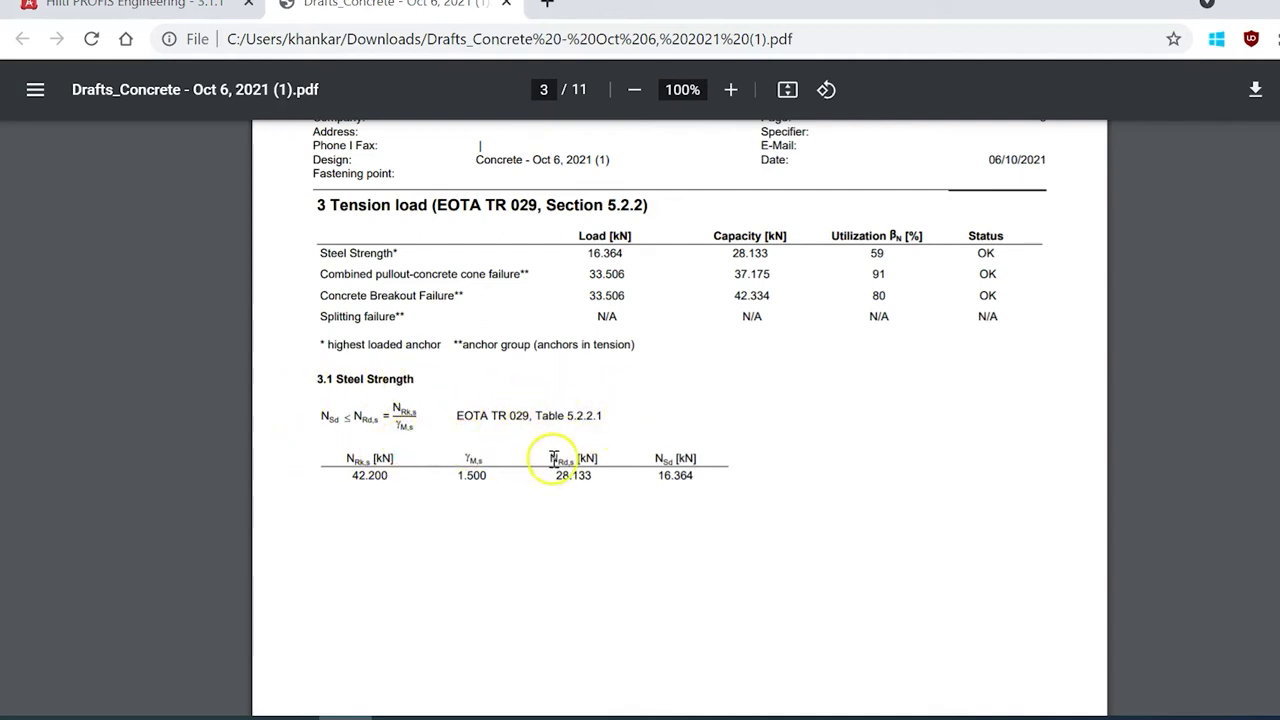
pyautogui.scroll(-20, 599, 489)
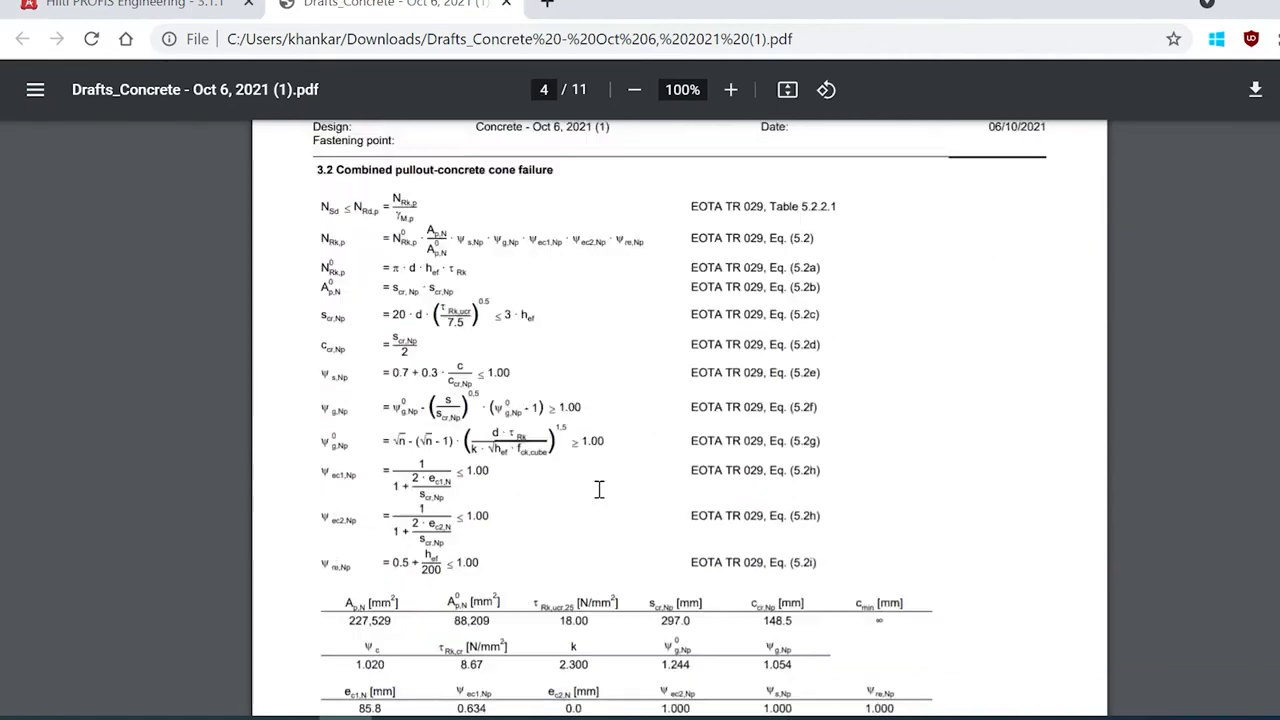
pyautogui.scroll(-20, 599, 489)
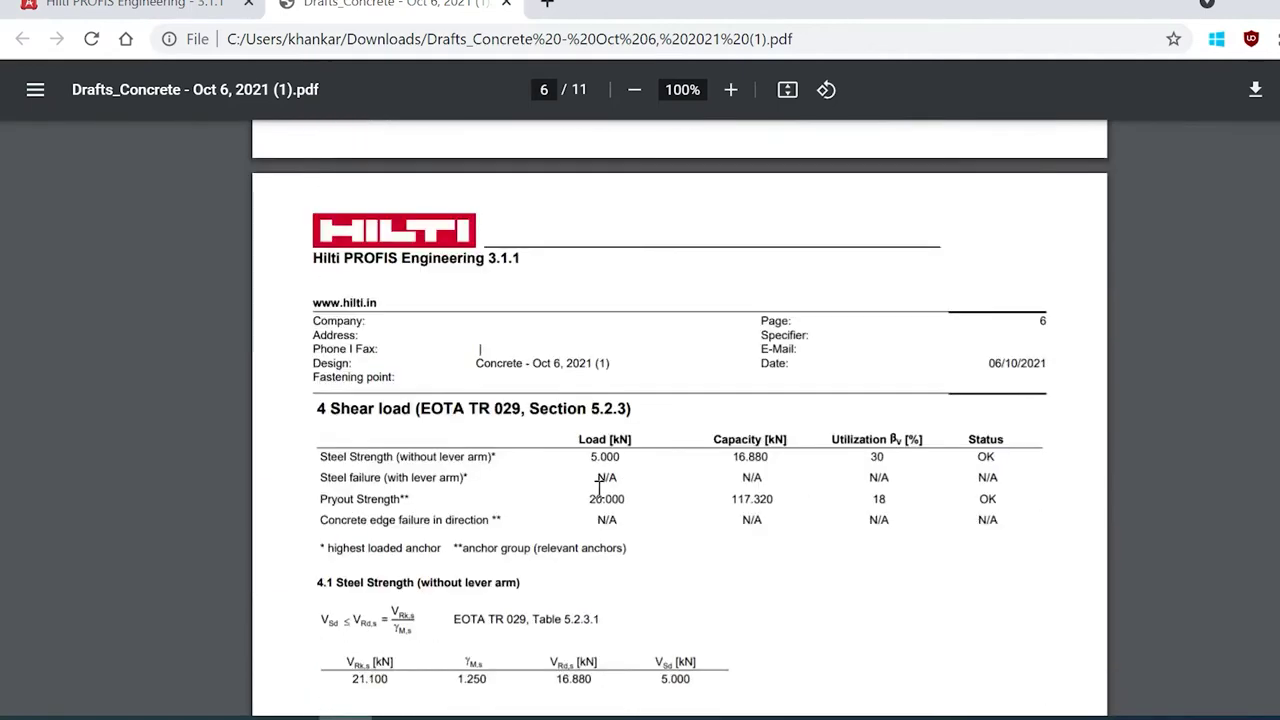
pyautogui.scroll(-20, 599, 489)
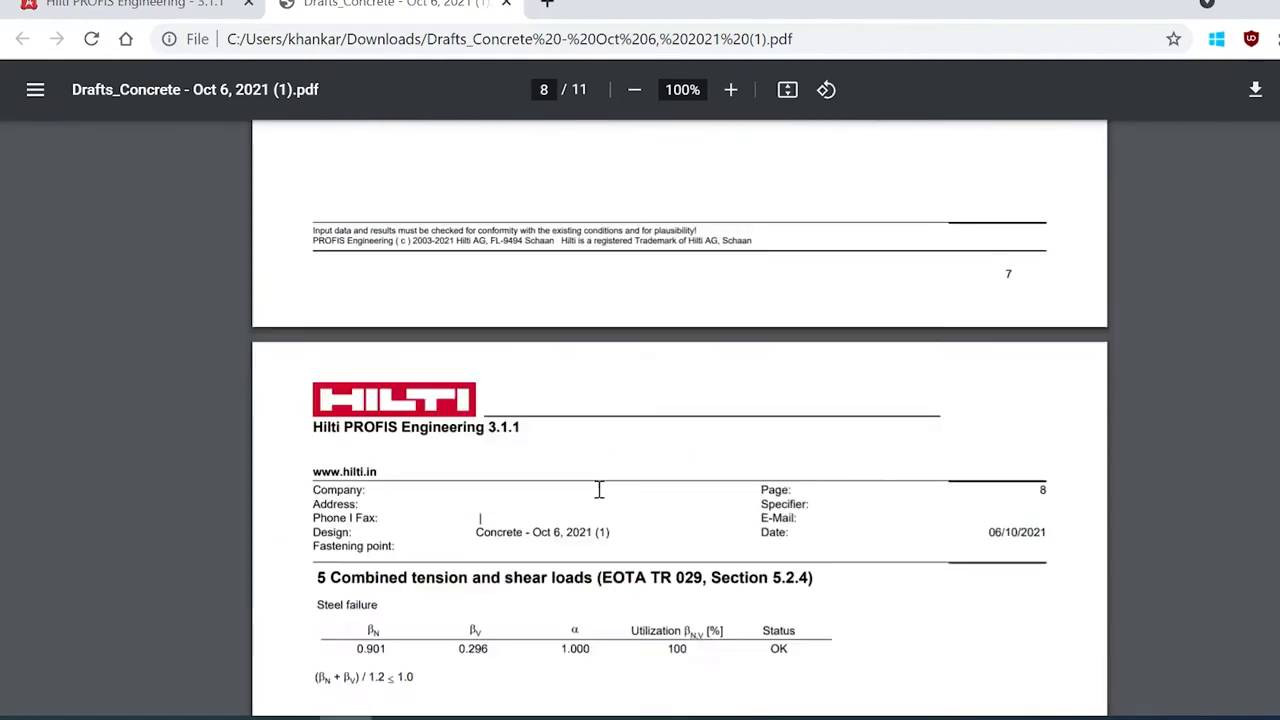
# Step: Examine the report's installation data section, including drilling and cleaning details, recommended accessories and the anchor plate layout drawing
pyautogui.scroll(-8, 599, 489)
pyautogui.scroll(4, 599, 489)
pyautogui.scroll(1, 599, 489)
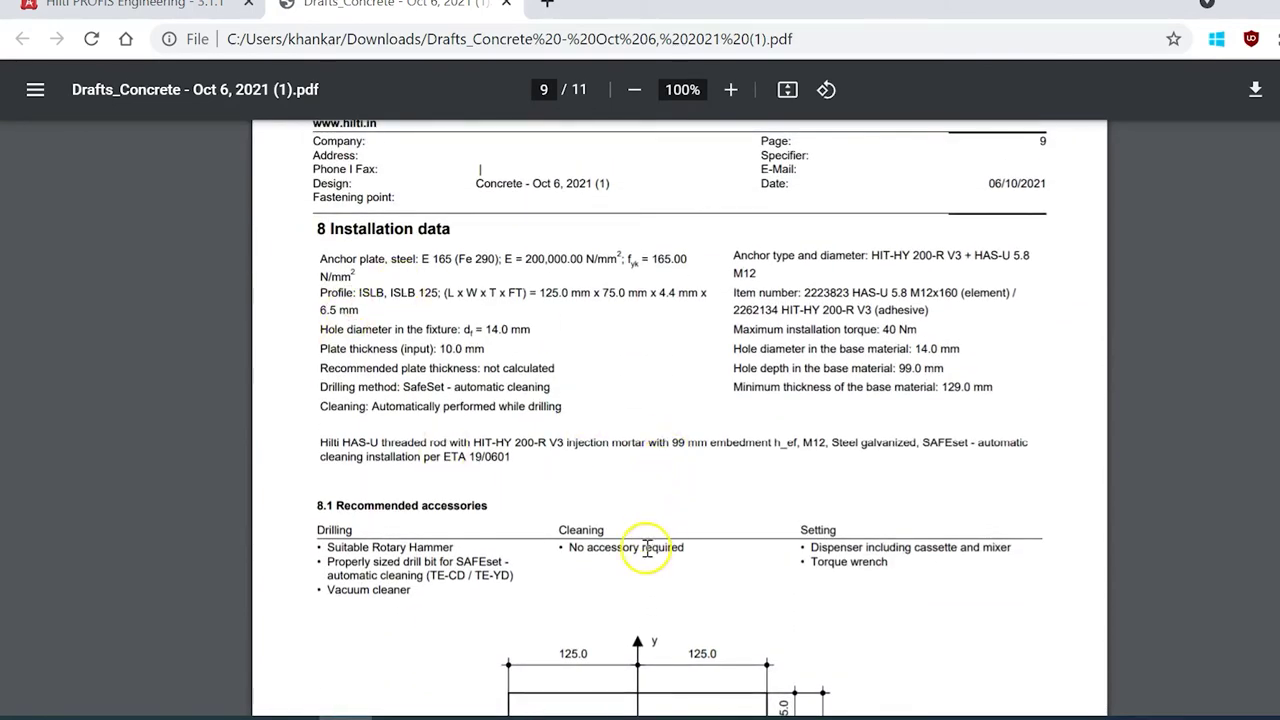
pyautogui.scroll(-2, 690, 537)
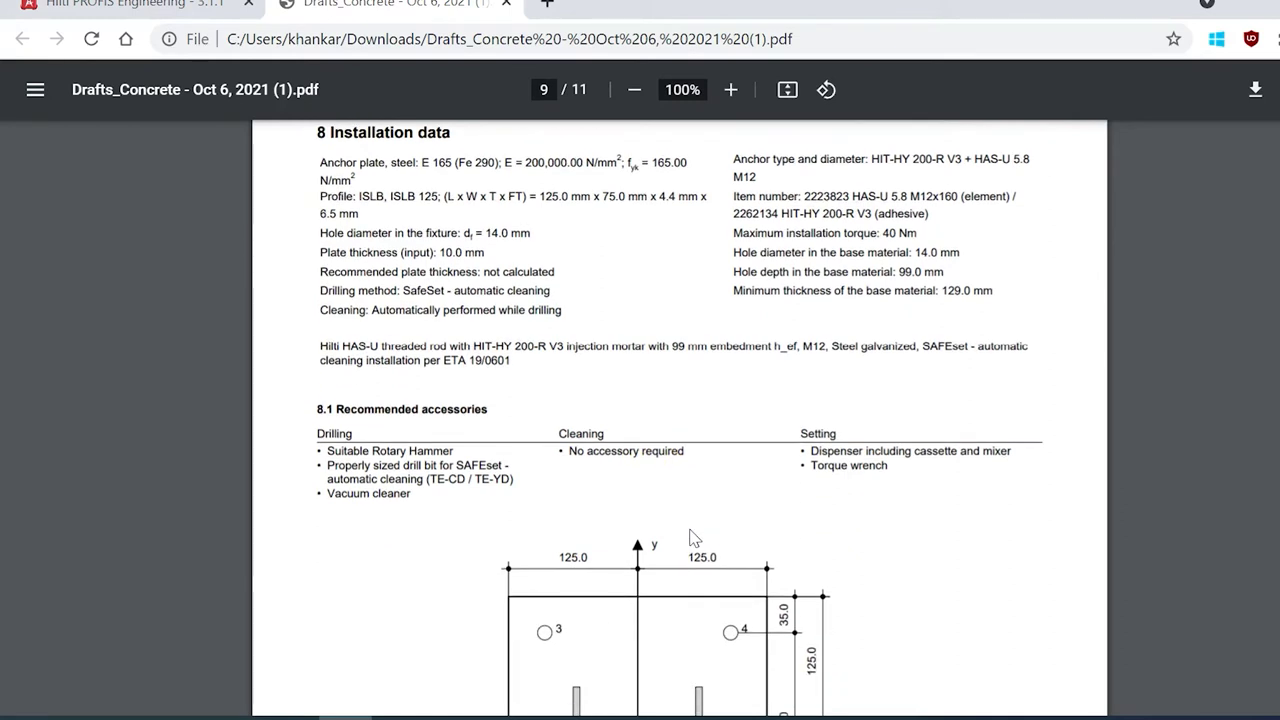
pyautogui.scroll(-2, 690, 537)
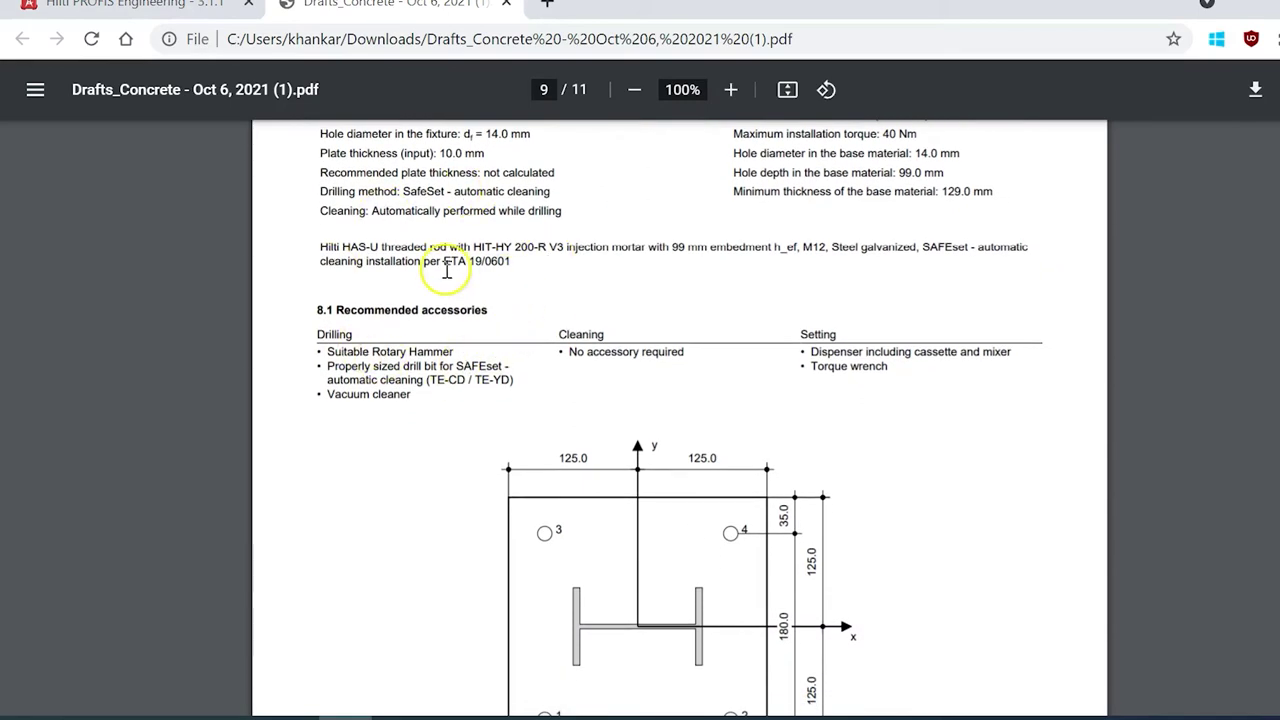
pyautogui.scroll(-3, 600, 466)
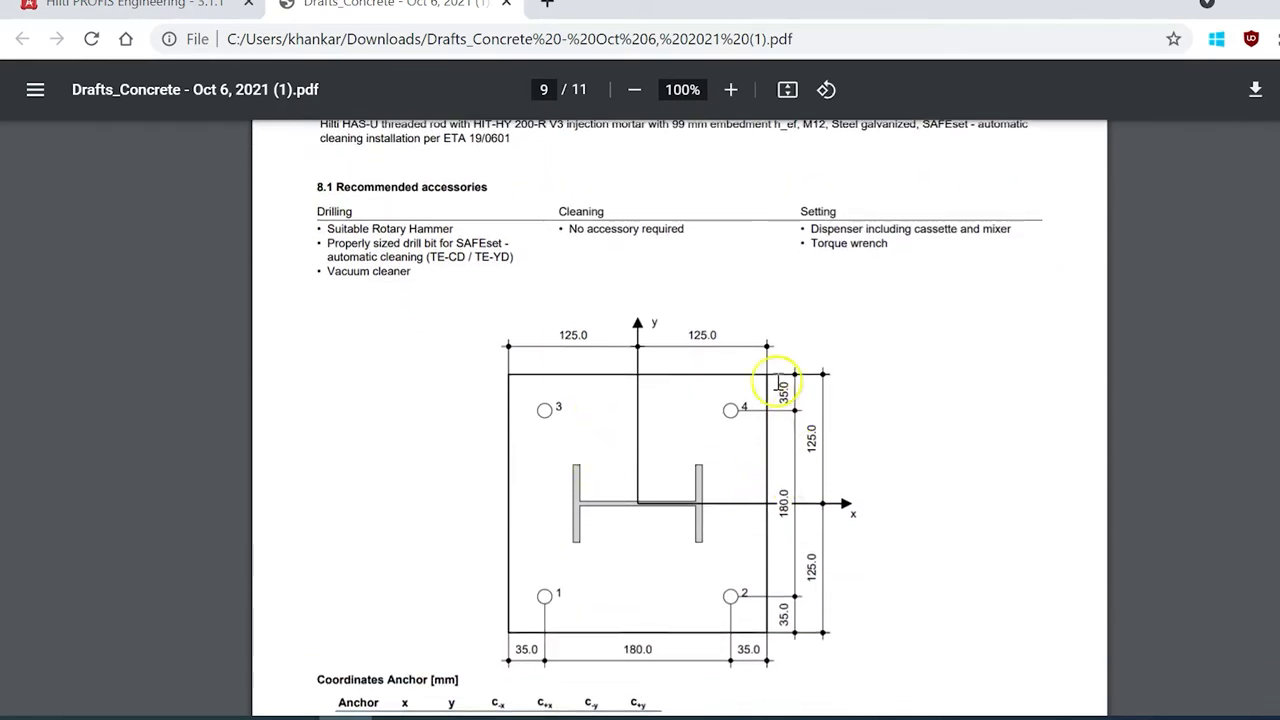
pyautogui.scroll(5, 720, 540)
pyautogui.scroll(2, 722, 550)
pyautogui.scroll(-1, 425, 433)
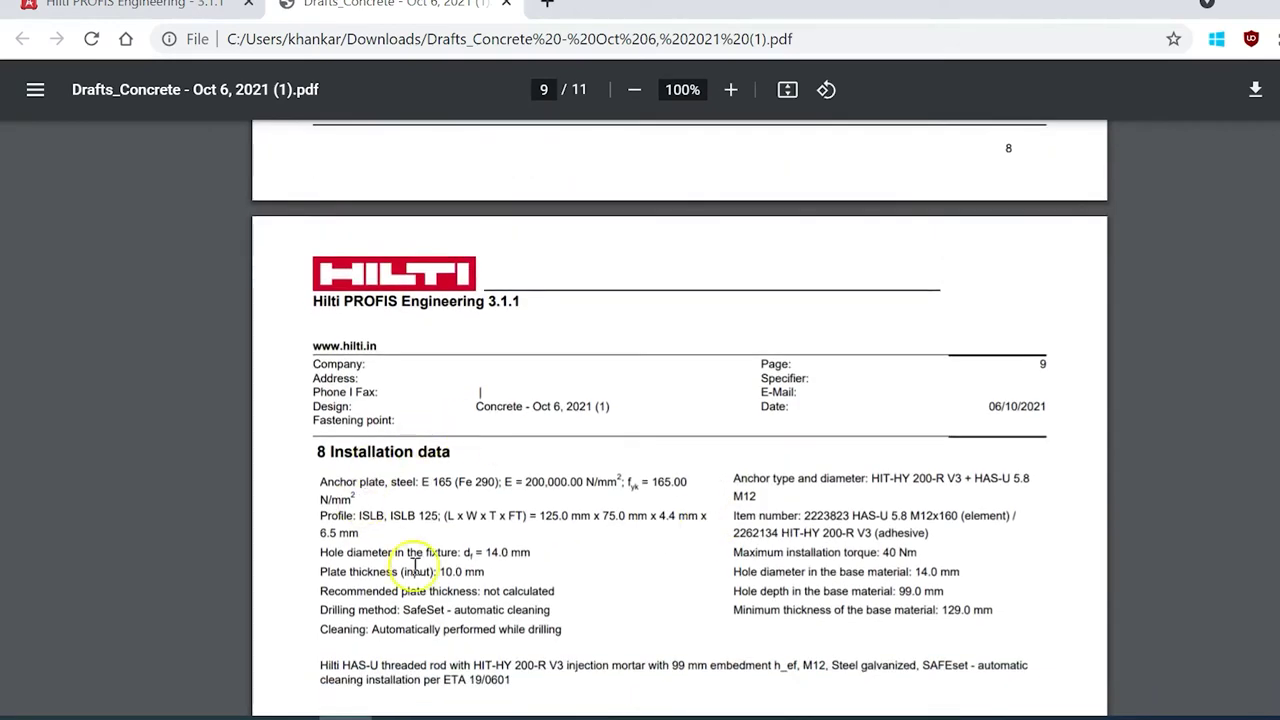